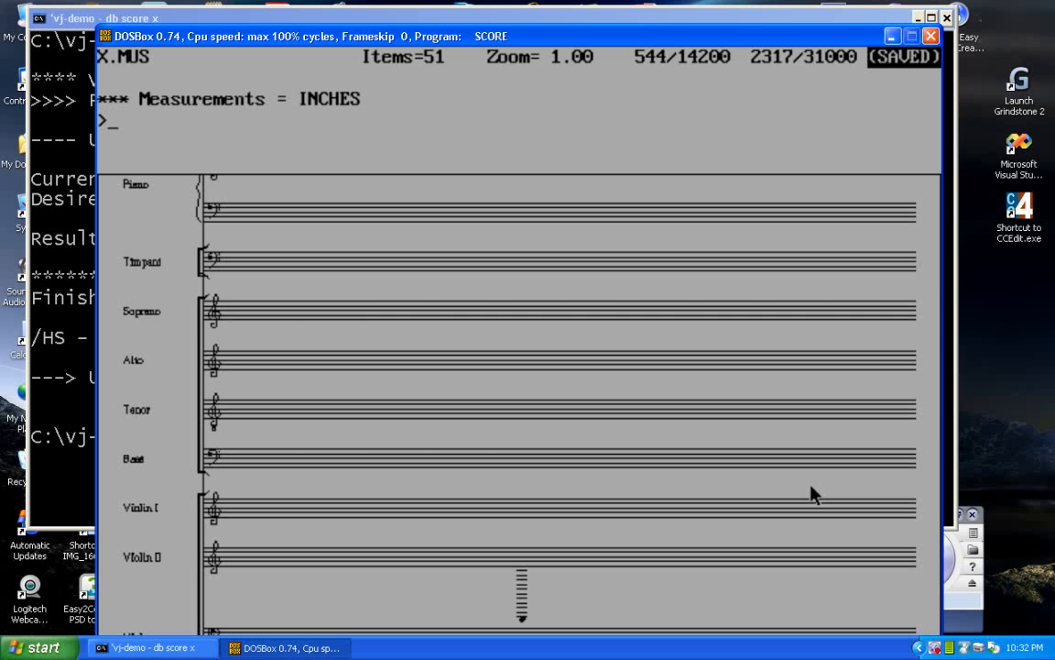
Step: Run the VJ vertical justification command on the score, accepting the default minimum vertical space
{"action": "type", "text": "vj"}
{"action": "key", "text": "Return"}
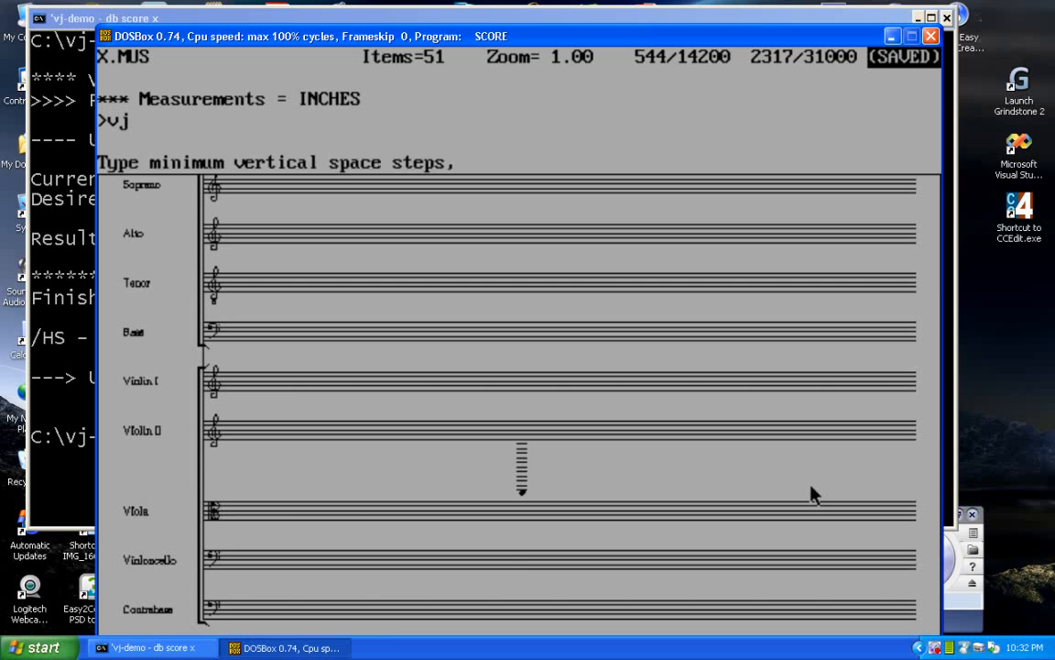
{"action": "key", "text": "Return"}
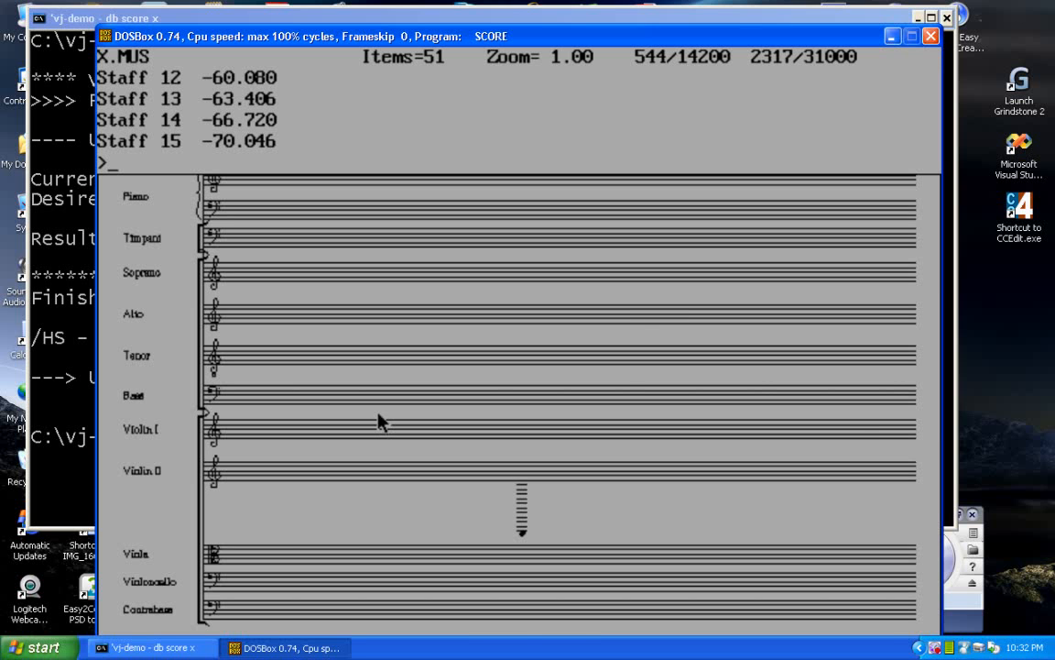
{"action": "key", "text": "Up"}
{"action": "key", "text": "Up"}
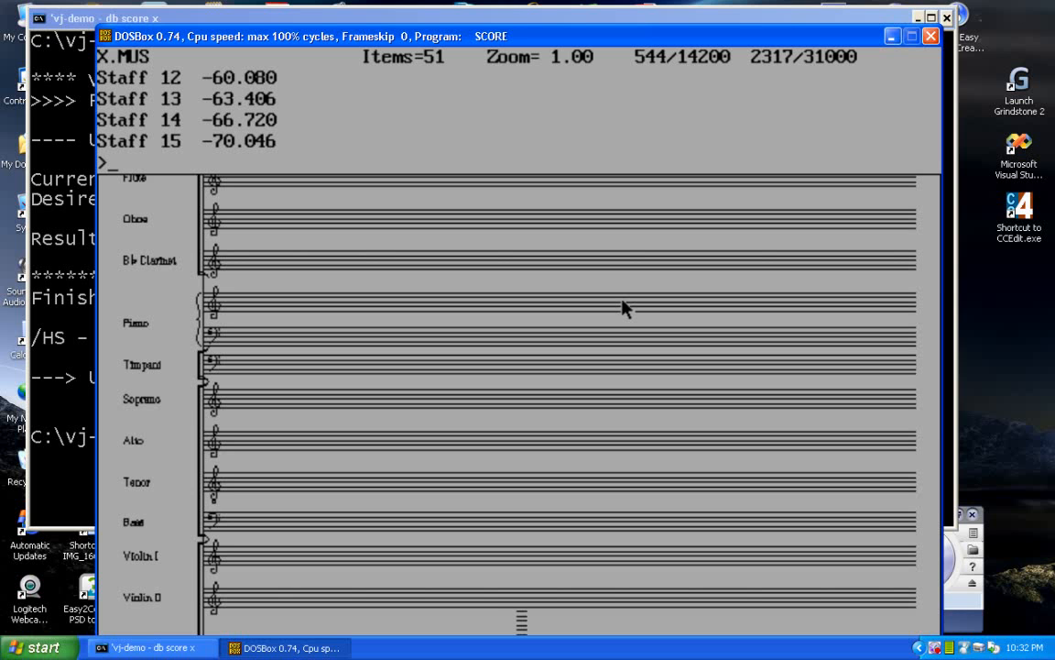
{"action": "key", "text": "Down"}
{"action": "key", "text": "Down"}
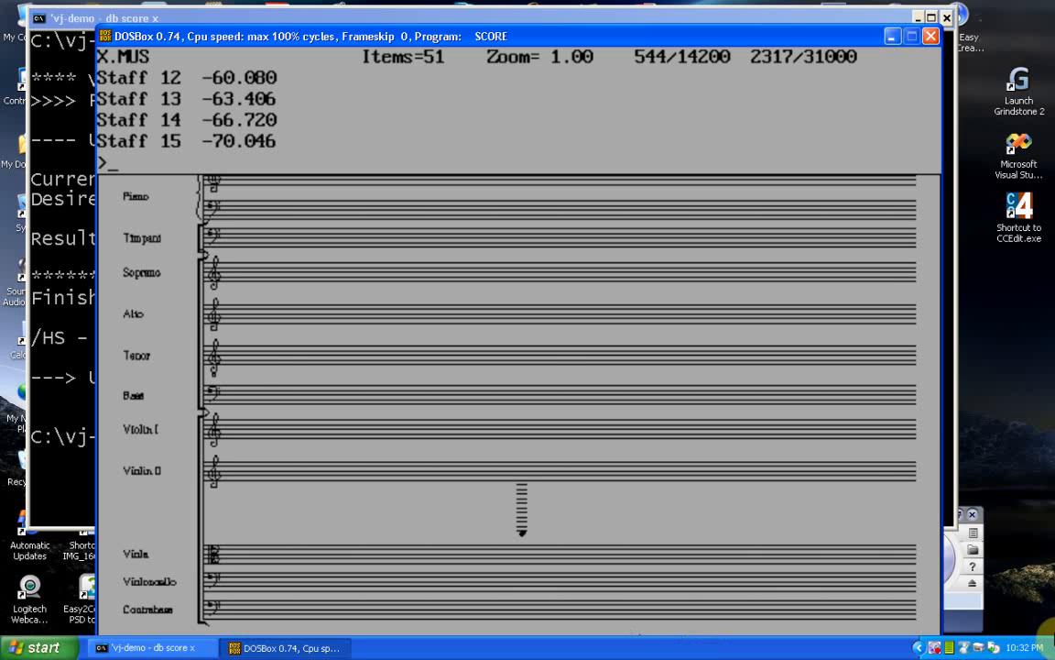
Step: Set parameter 14 of the Violin I staff to 2
{"action": "left_click", "coordinate": [209, 429]}
{"action": "type", "text": "14 "}
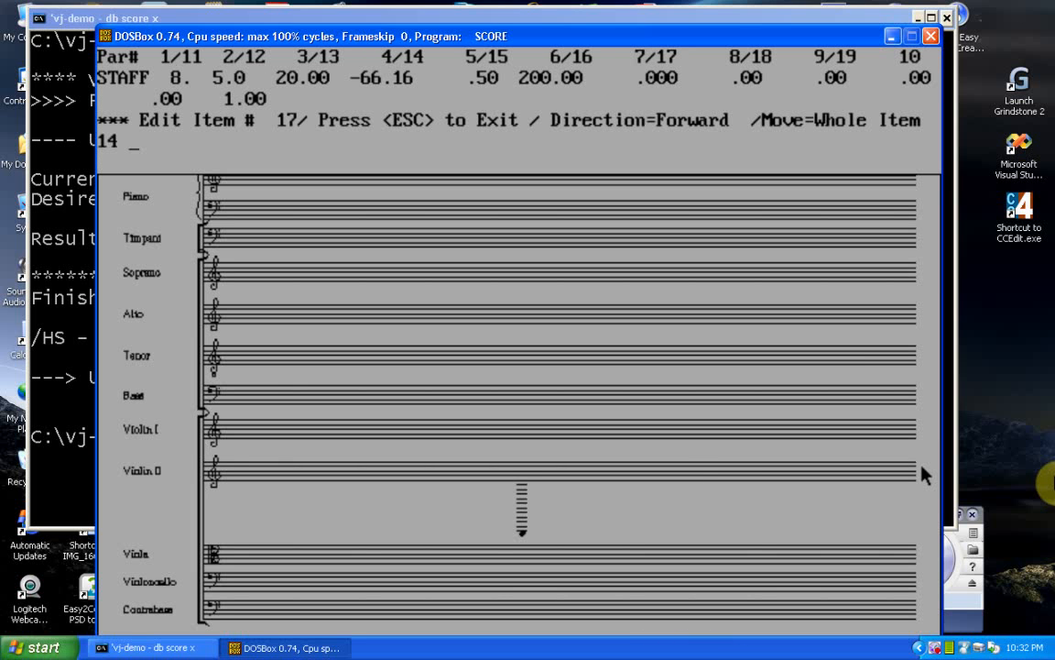
{"action": "type", "text": "2"}
{"action": "key", "text": "Return"}
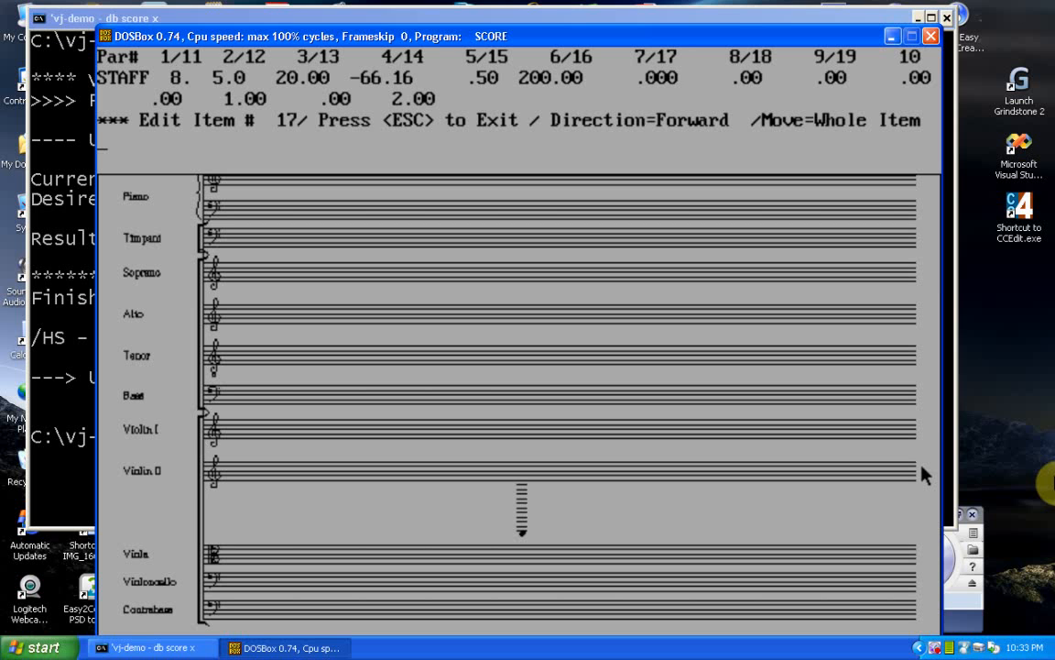
{"action": "key", "text": "Return"}
{"action": "key", "text": "Escape"}
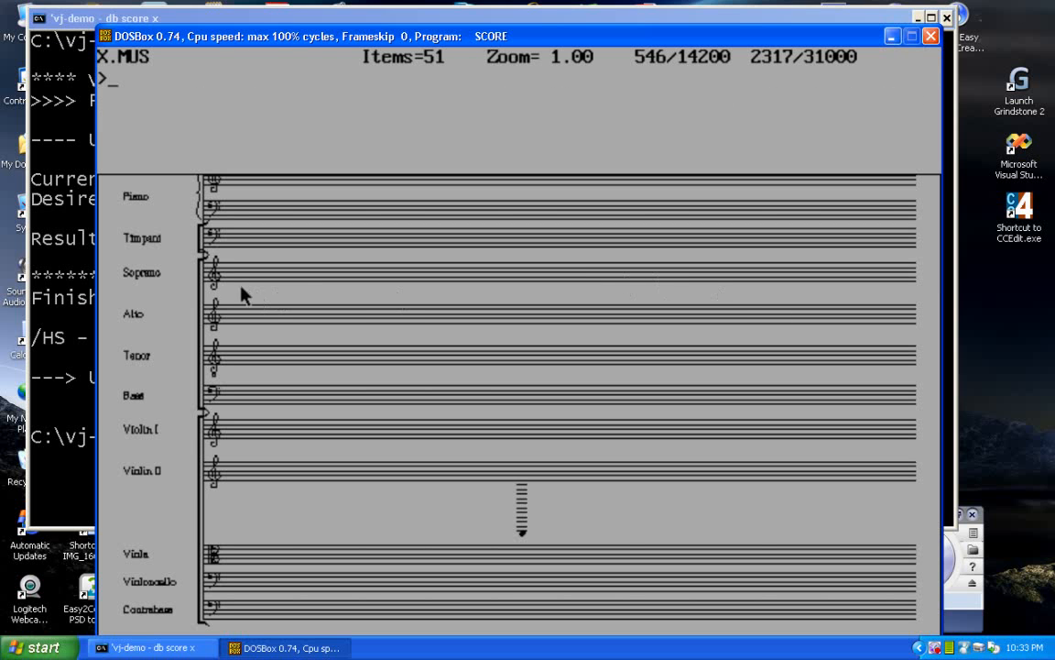
Step: Set parameter 14 of the Soprano staff to 2
{"action": "left_click", "coordinate": [306, 288]}
{"action": "type", "text": "14 2"}
{"action": "key", "text": "Return"}
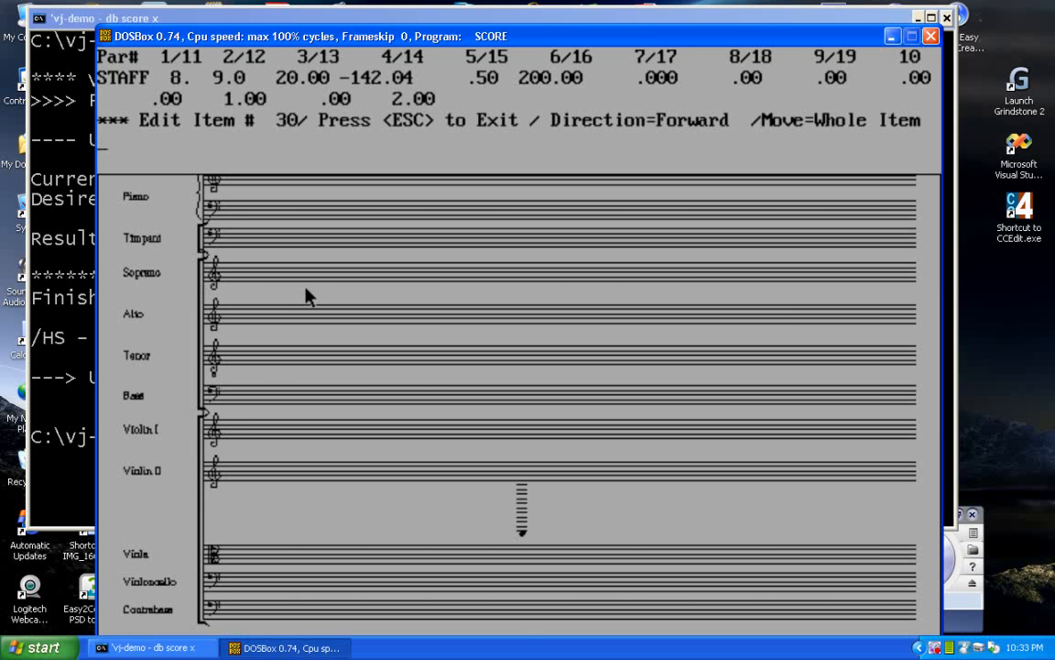
{"action": "key", "text": "Escape"}
Step: Set parameter 14 of the Timpani staff to 2
{"action": "key", "text": "Up"}
{"action": "key", "text": "Up"}
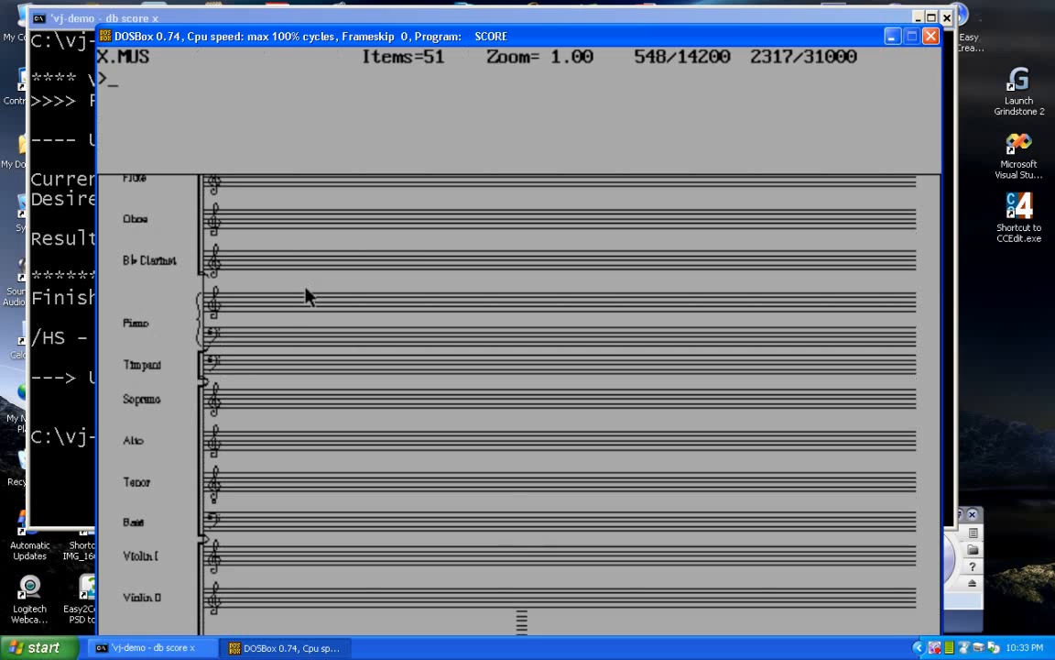
{"action": "left_click", "coordinate": [220, 383]}
{"action": "type", "text": "14 1"}
{"action": "key", "text": "BackSpace"}
{"action": "type", "text": "2"}
{"action": "key", "text": "Return"}
{"action": "key", "text": "Escape"}
Step: Set parameter 14 of the upper Piano staff to 2
{"action": "left_click", "coordinate": [208, 327]}
{"action": "type", "text": "14 2"}
{"action": "key", "text": "Return"}
{"action": "key", "text": "Escape"}
Step: Save X.MUS and exit SCORE to the command prompt
{"action": "type", "text": "sm"}
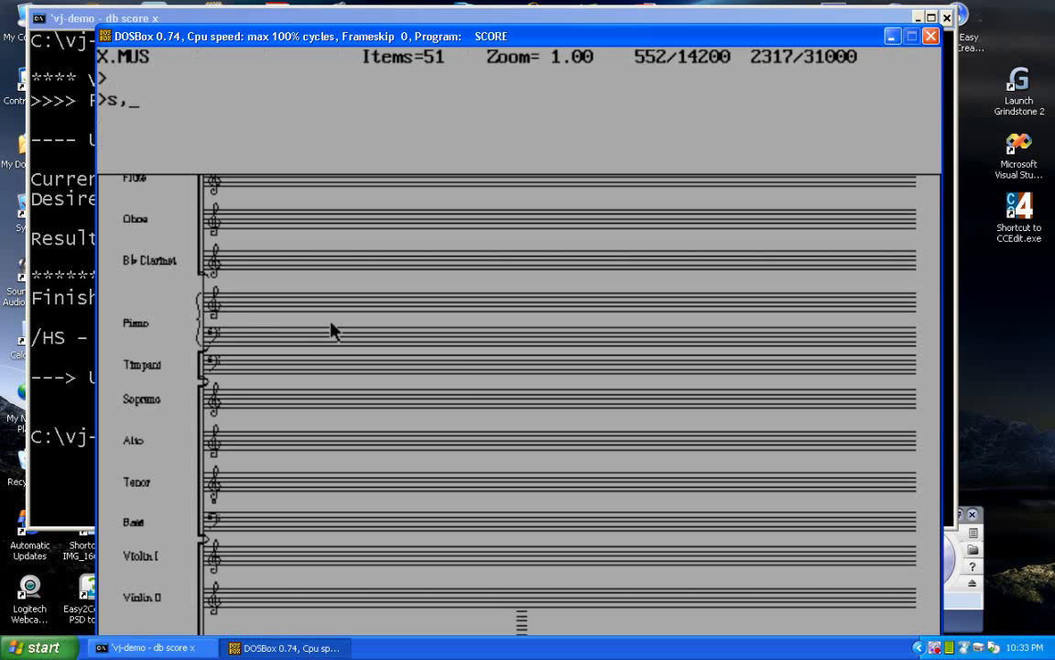
{"action": "key", "text": "Return"}
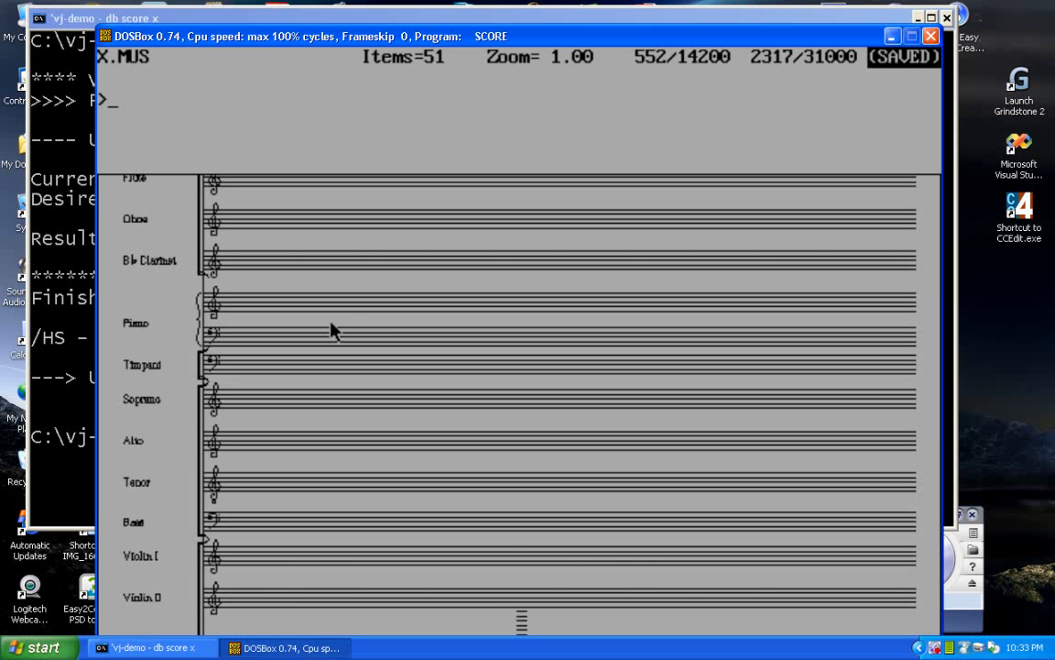
{"action": "key", "text": "ctrl+F9"}
Step: Justify the file with "vj x.mus /hs 7" and reopen it in SCORE with "db score x"
{"action": "key", "text": "Up"}
{"action": "key", "text": "Up"}
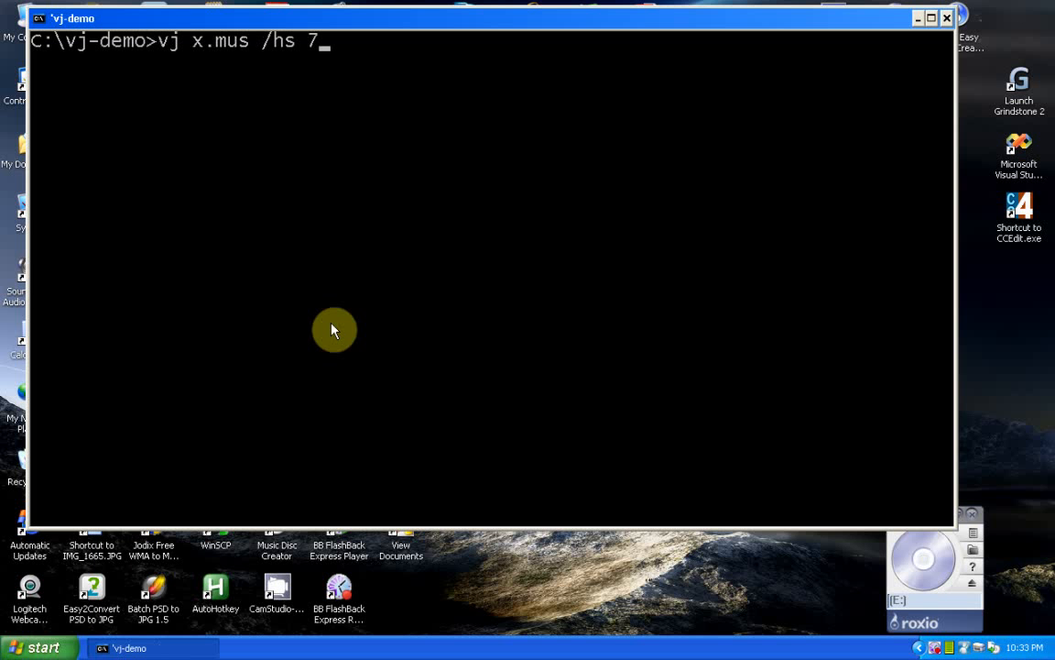
{"action": "key", "text": "Return"}
{"action": "type", "text": "db score x"}
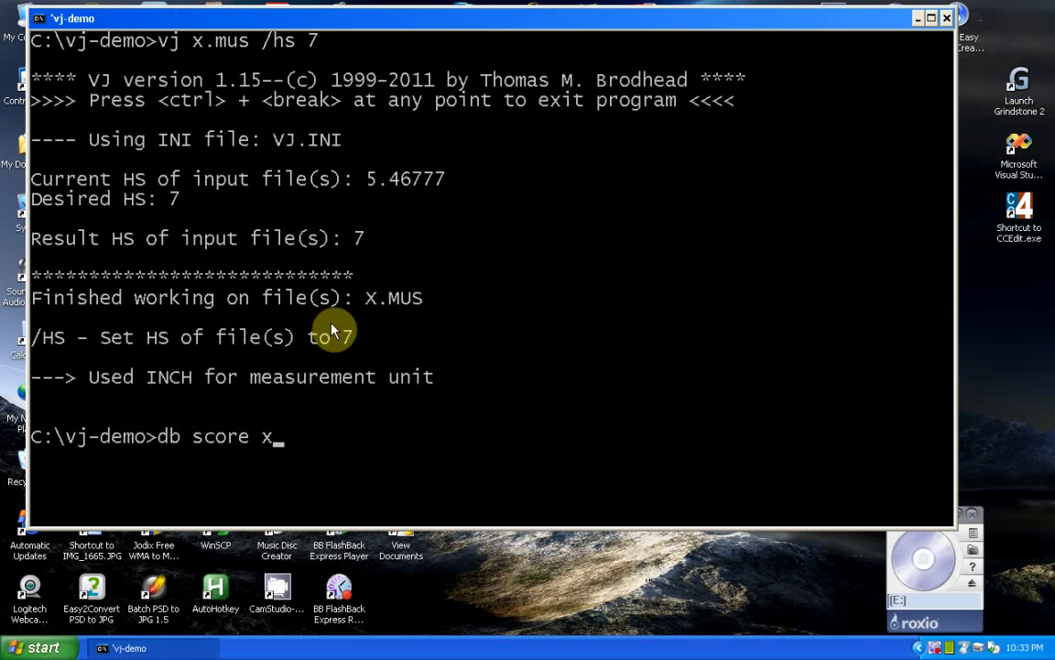
{"action": "key", "text": "Return"}
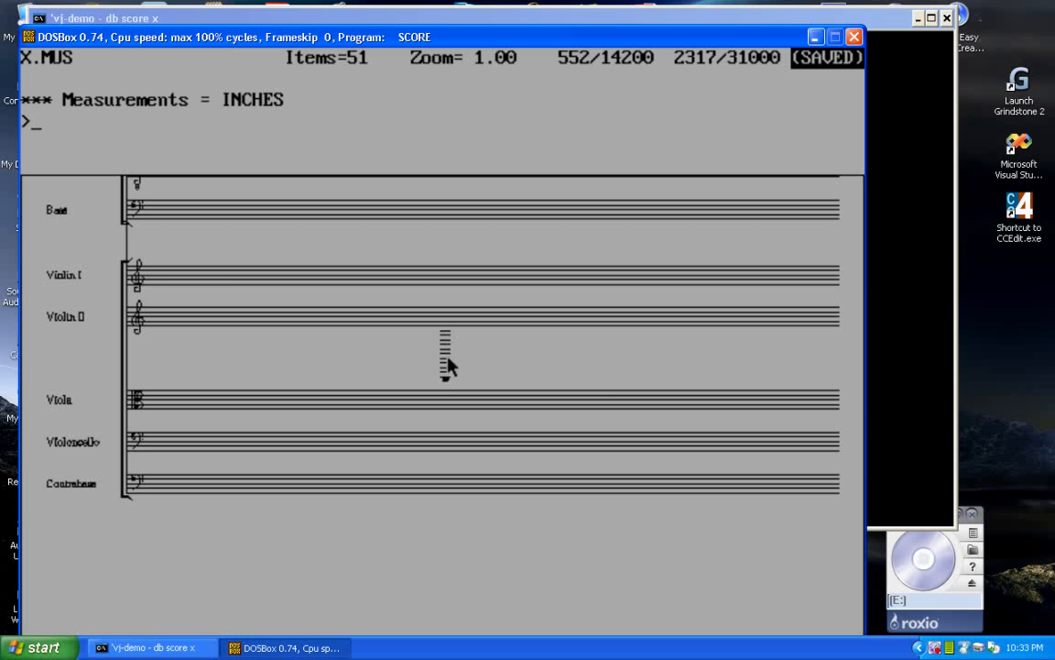
Step: Examine the vertical spacing between the instrument groups across the score and in the full-page overview
{"action": "key", "text": "Up"}
{"action": "key", "text": "Up"}
{"action": "key", "text": "Up"}
{"action": "key", "text": "Up"}
{"action": "key", "text": "Up"}
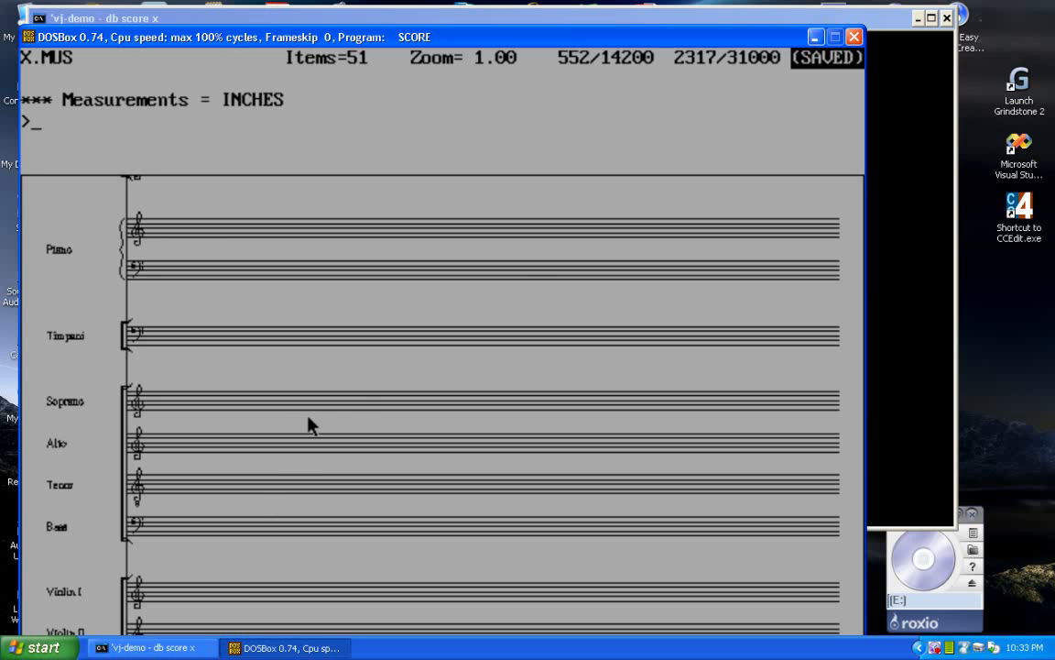
{"action": "key", "text": "Up"}
{"action": "key", "text": "Up"}
{"action": "key", "text": "Up"}
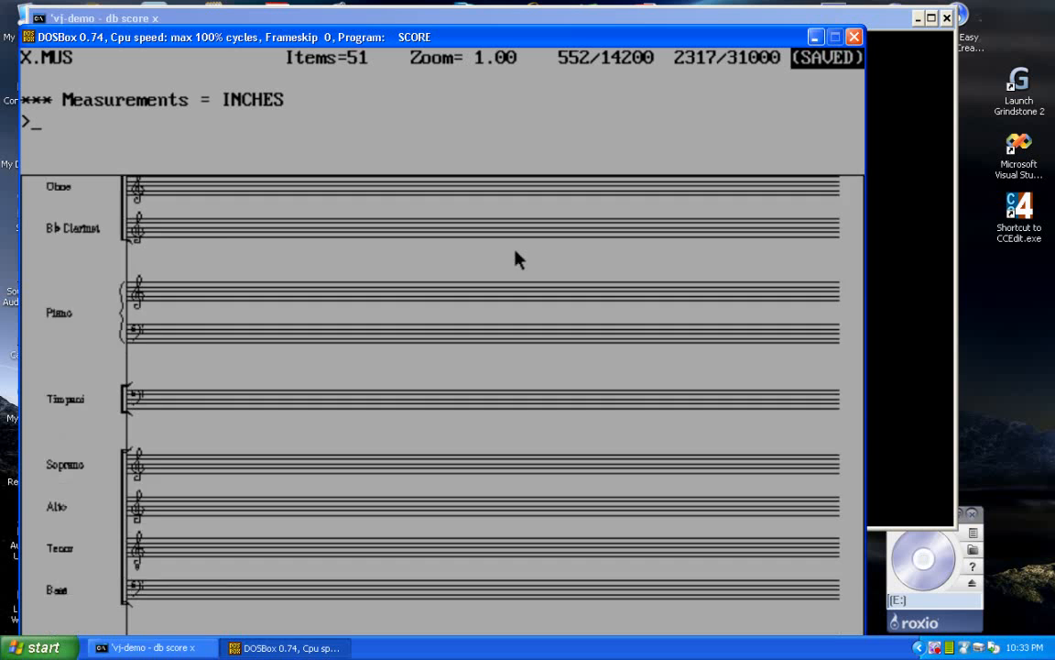
{"action": "key", "text": "Down"}
{"action": "key", "text": "Down"}
{"action": "key", "text": "Home"}
{"action": "key", "text": "Down"}
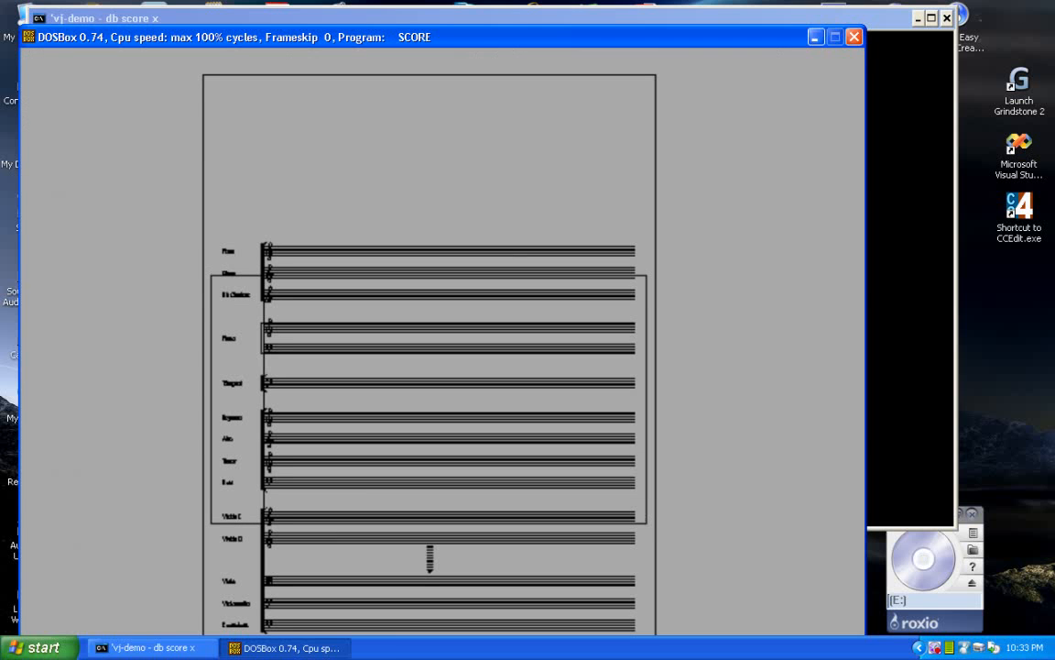
{"action": "key", "text": "Down"}
{"action": "key", "text": "Down"}
{"action": "key", "text": "Down"}
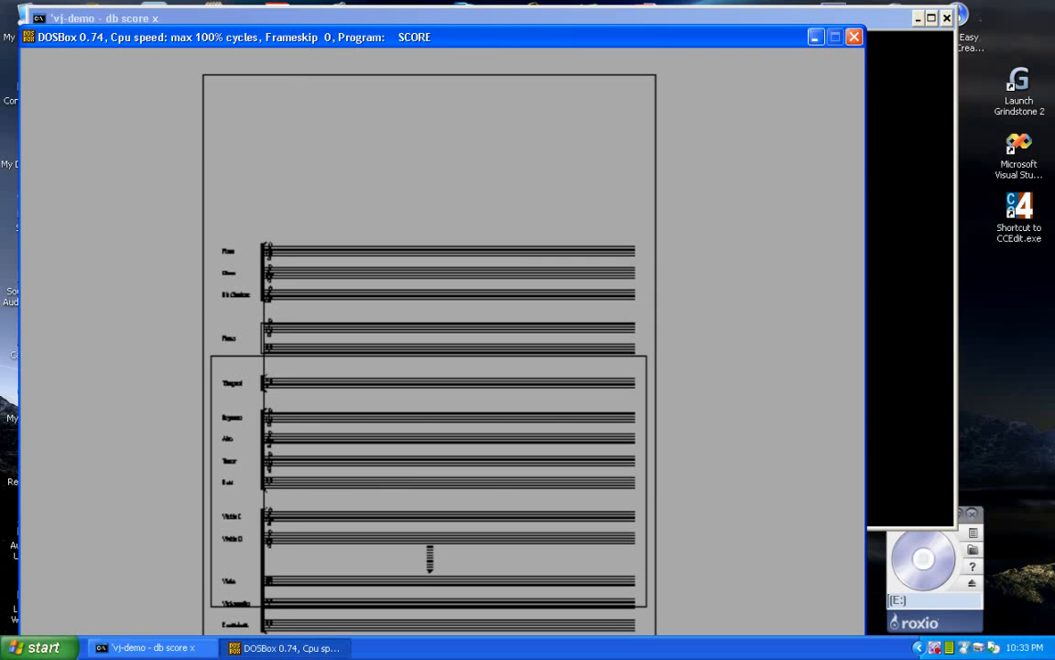
{"action": "key", "text": "Return"}
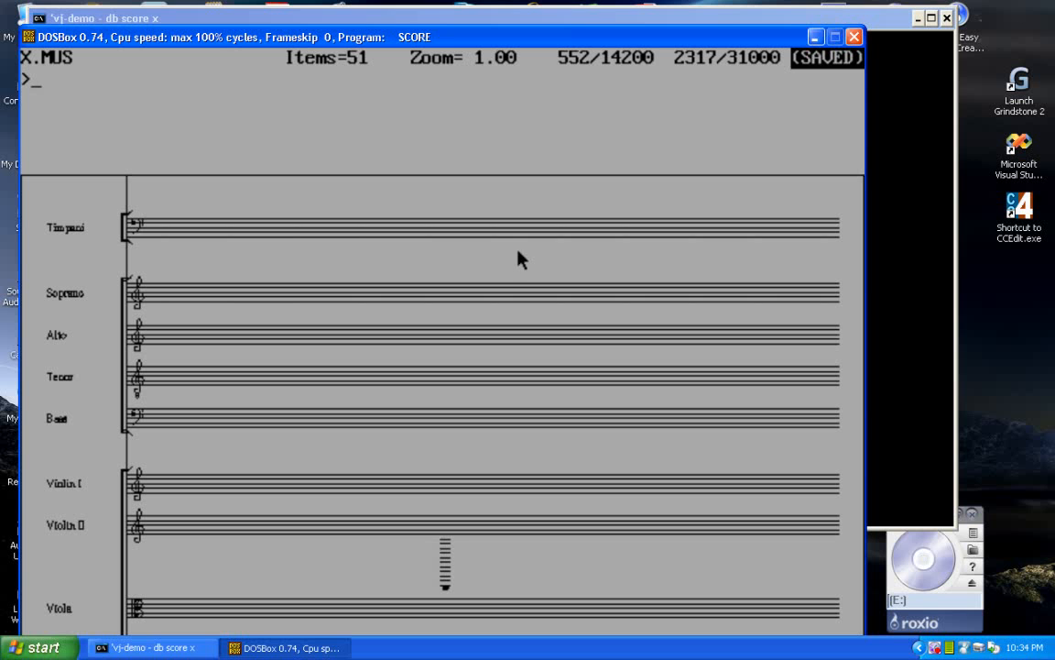
Step: Inspect the parameters of the Soprano and Alto staves
{"action": "left_click", "coordinate": [123, 306]}
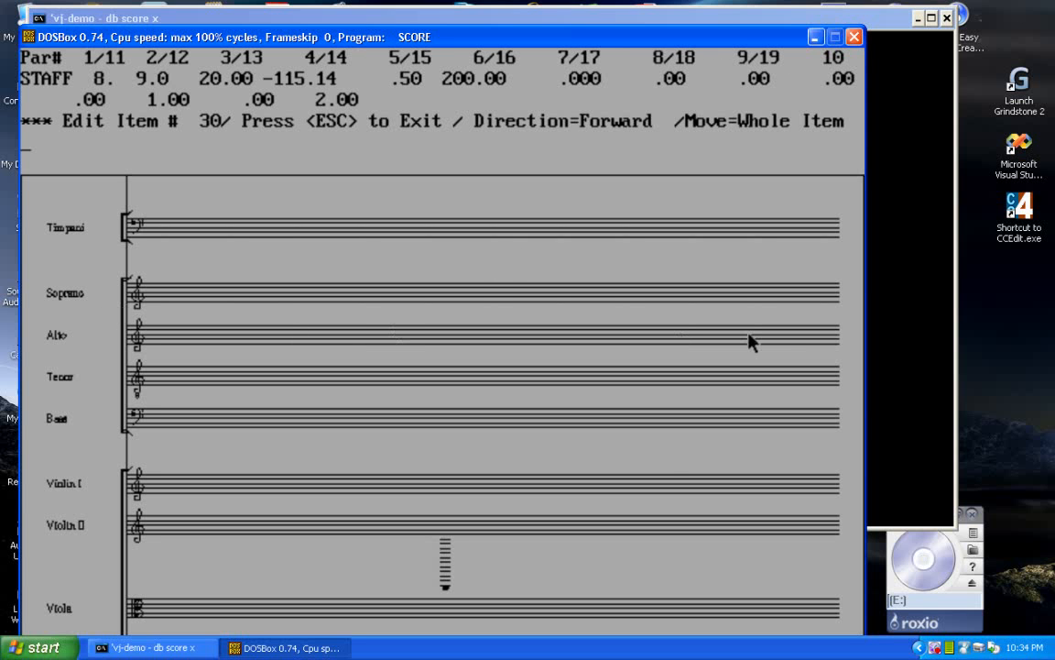
{"action": "key", "text": "Escape"}
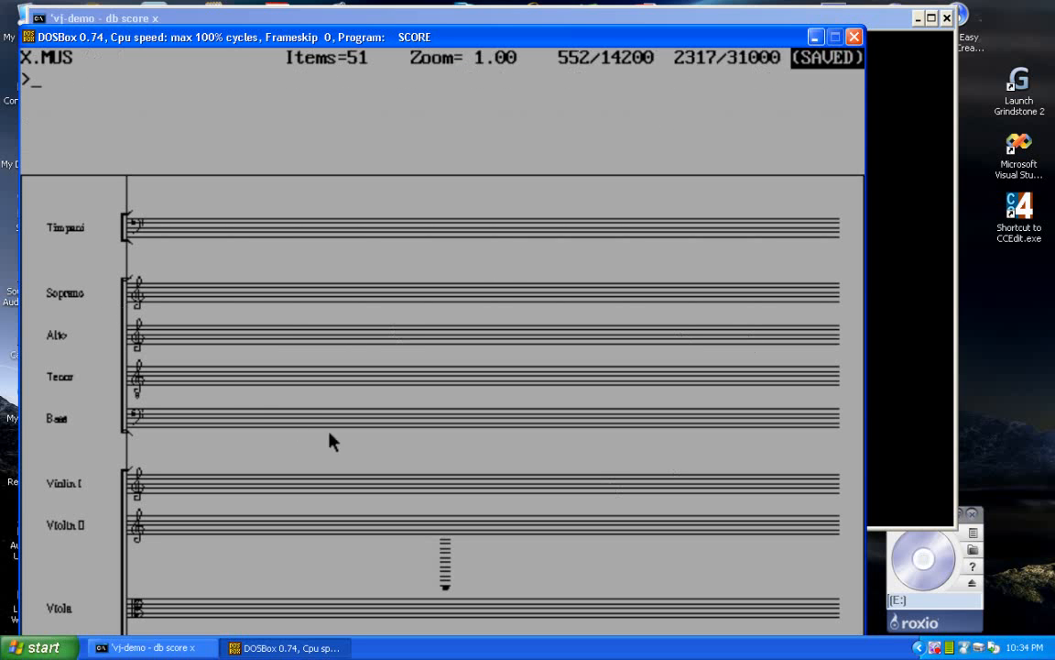
{"action": "left_click", "coordinate": [128, 349]}
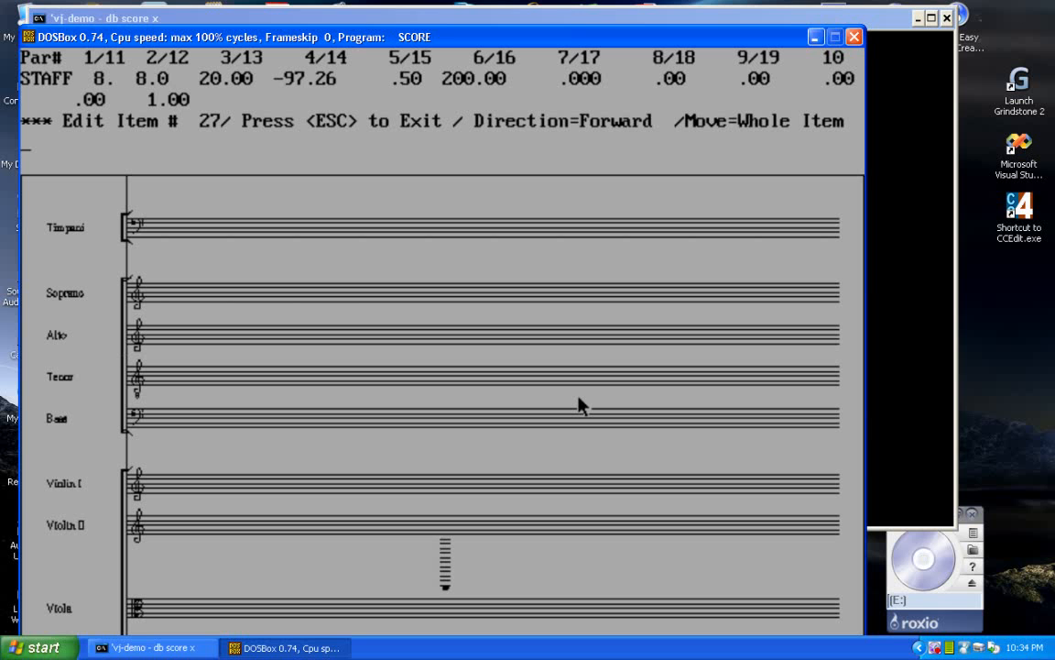
{"action": "key", "text": "Escape"}
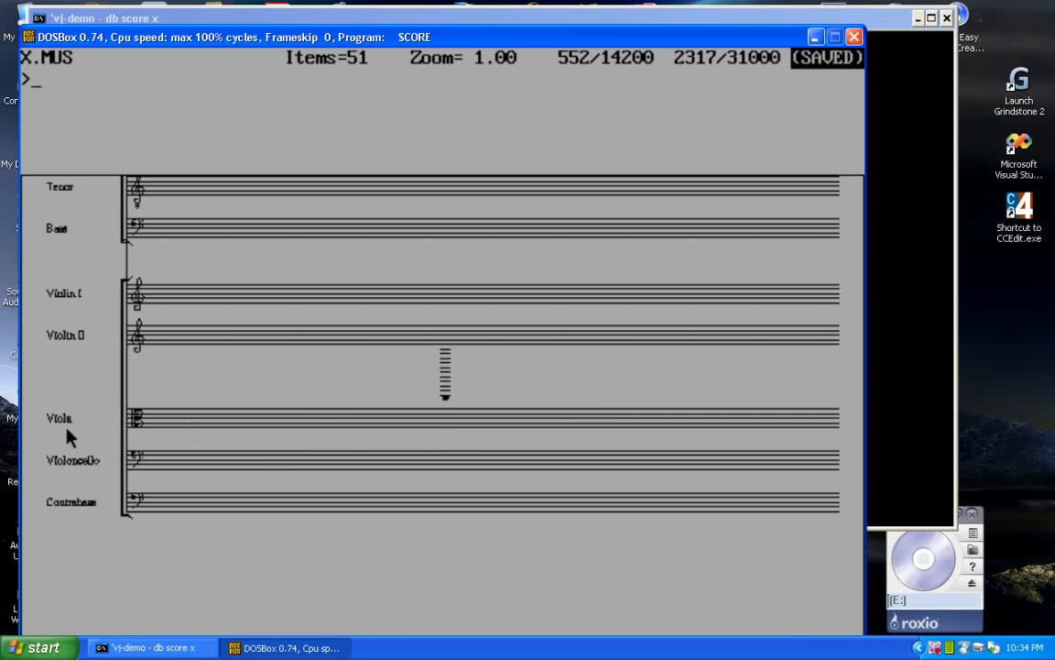
Step: Set parameter 14 of the Viola staff to 1.5
{"action": "left_click", "coordinate": [123, 432]}
{"action": "type", "text": "14 "}
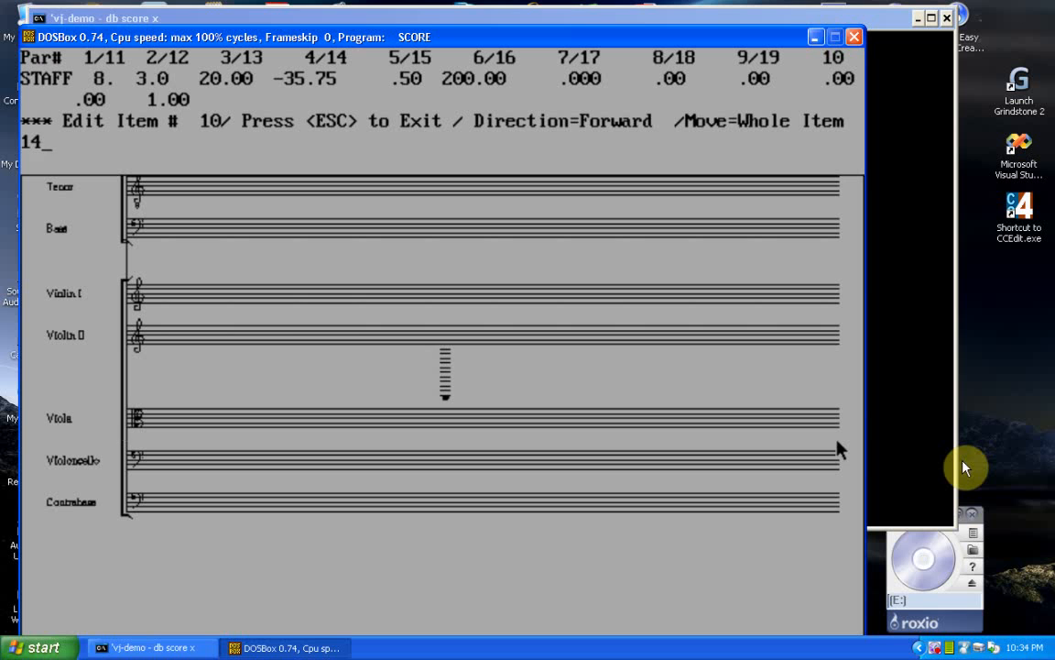
{"action": "type", "text": "1.5"}
{"action": "key", "text": "Return"}
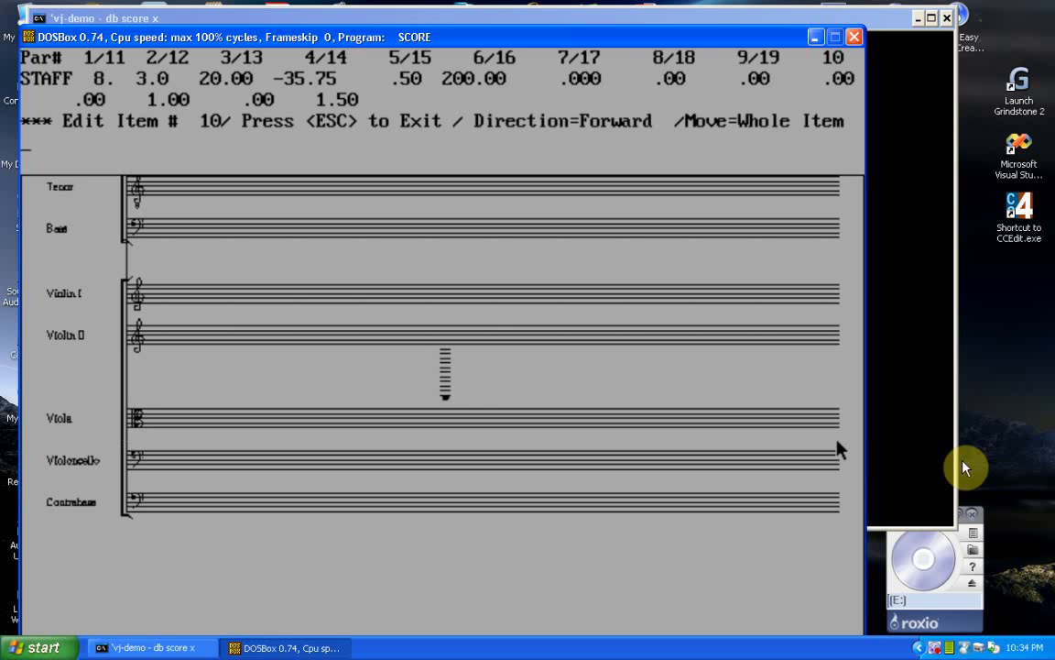
{"action": "key", "text": "Escape"}
Step: Set parameter 14 of the Violin I staff to .5
{"action": "left_click", "coordinate": [125, 295]}
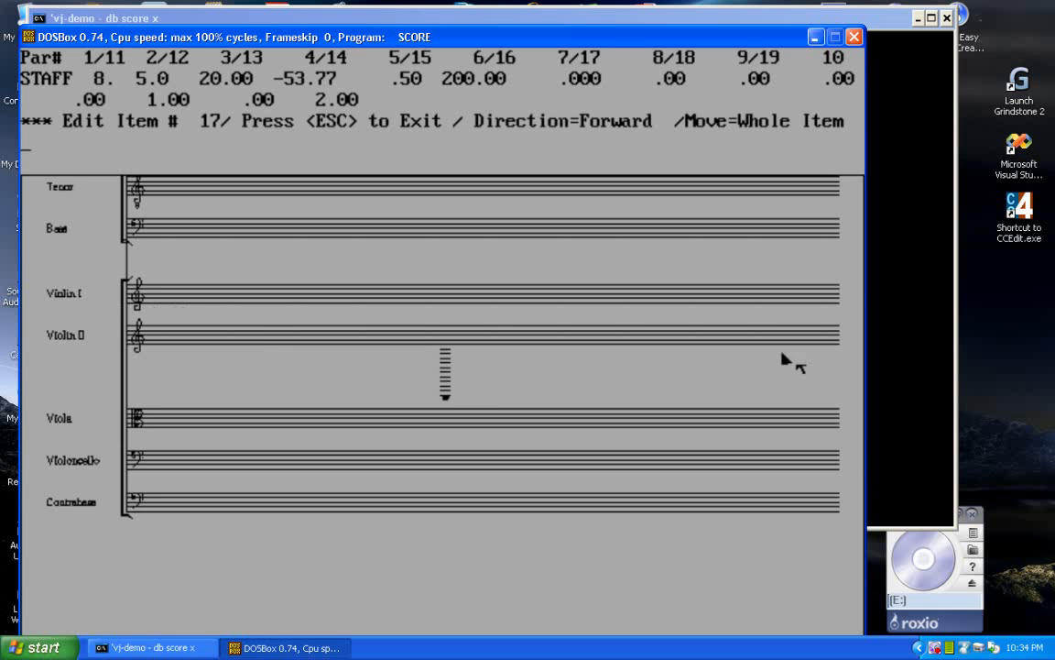
{"action": "type", "text": "15"}
{"action": "key", "text": "BackSpace"}
{"action": "type", "text": "4 .5"}
{"action": "key", "text": "Return"}
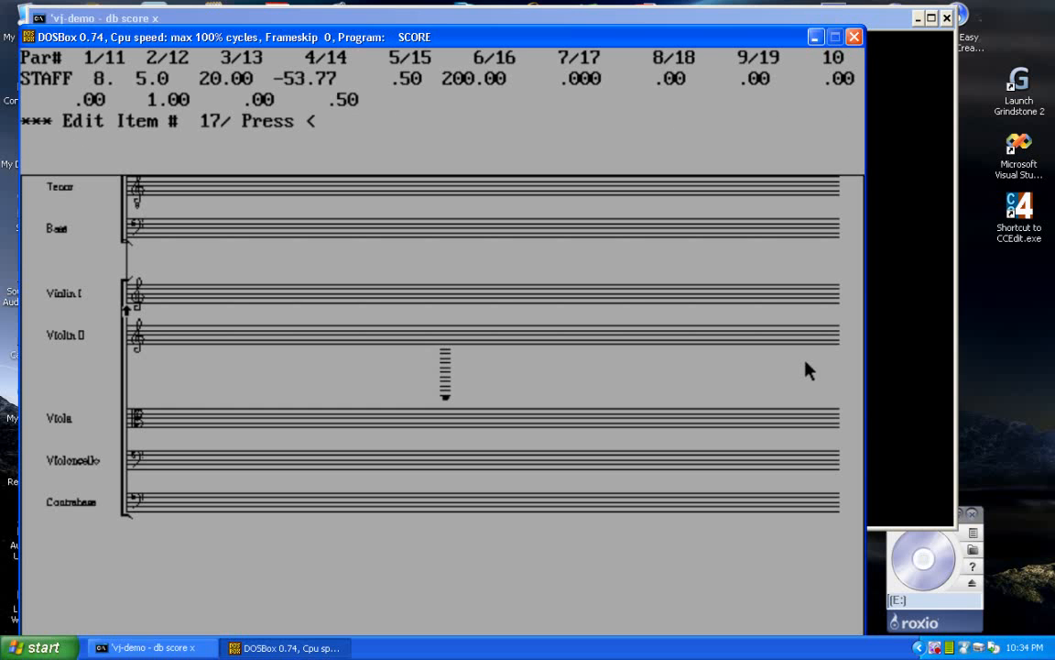
{"action": "key", "text": "Escape"}
Step: Set parameter 14 of the Soprano staff to 1.5
{"action": "key", "text": "Up"}
{"action": "key", "text": "Up"}
{"action": "key", "text": "Up"}
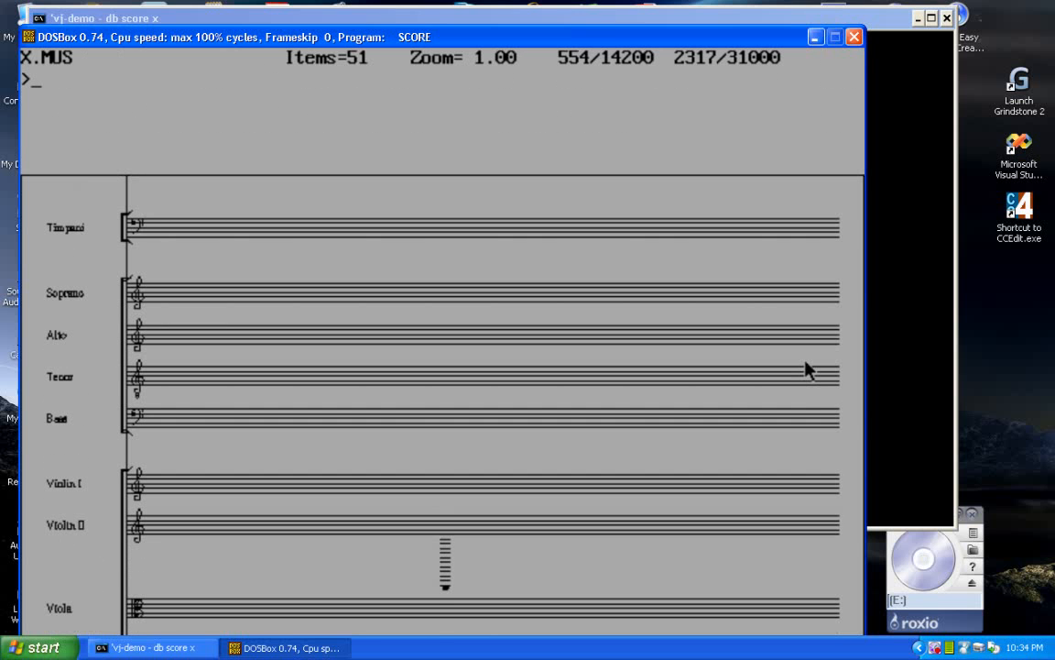
{"action": "key", "text": "Up"}
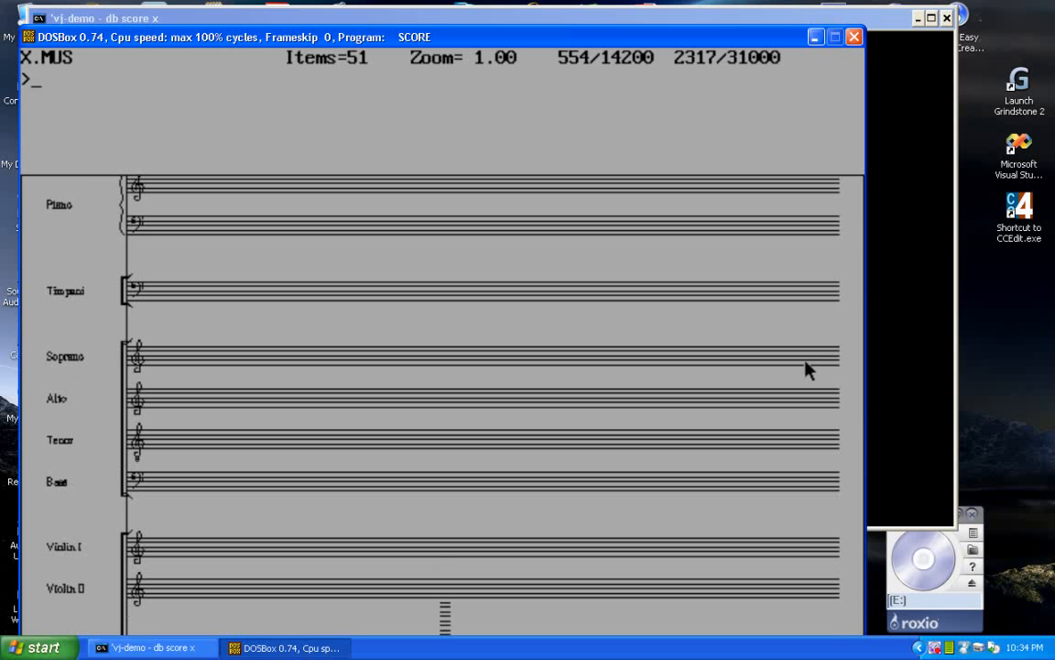
{"action": "left_click", "coordinate": [125, 374]}
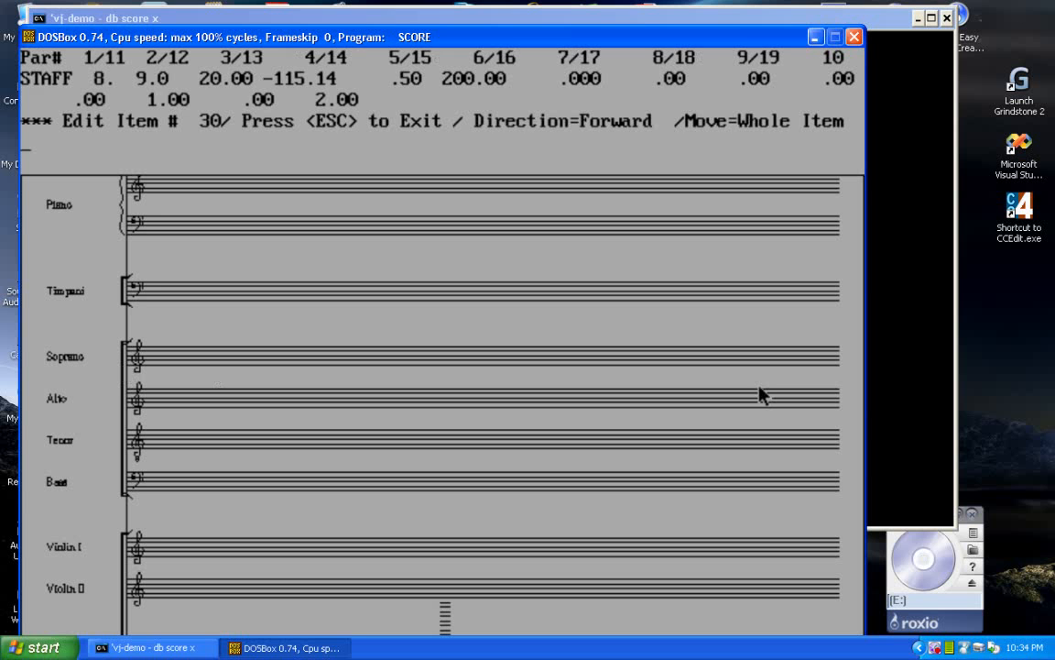
{"action": "type", "text": "14 1.5"}
{"action": "key", "text": "Return"}
Step: Enter 2 for parameter 14 of the Timpani staff
{"action": "key", "text": "Up"}
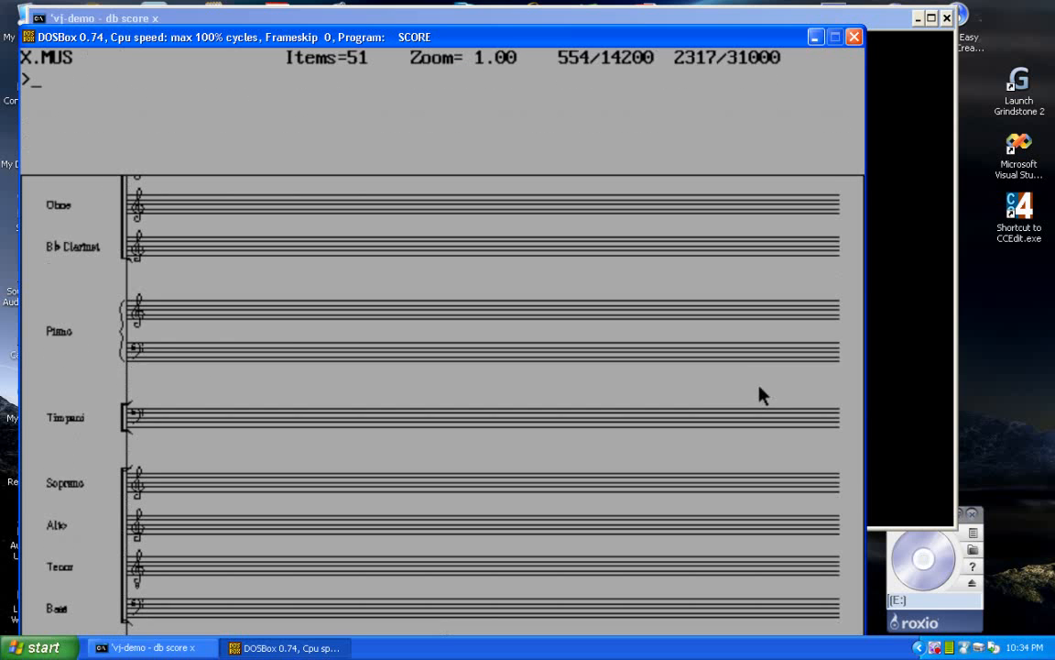
{"action": "left_click", "coordinate": [130, 434]}
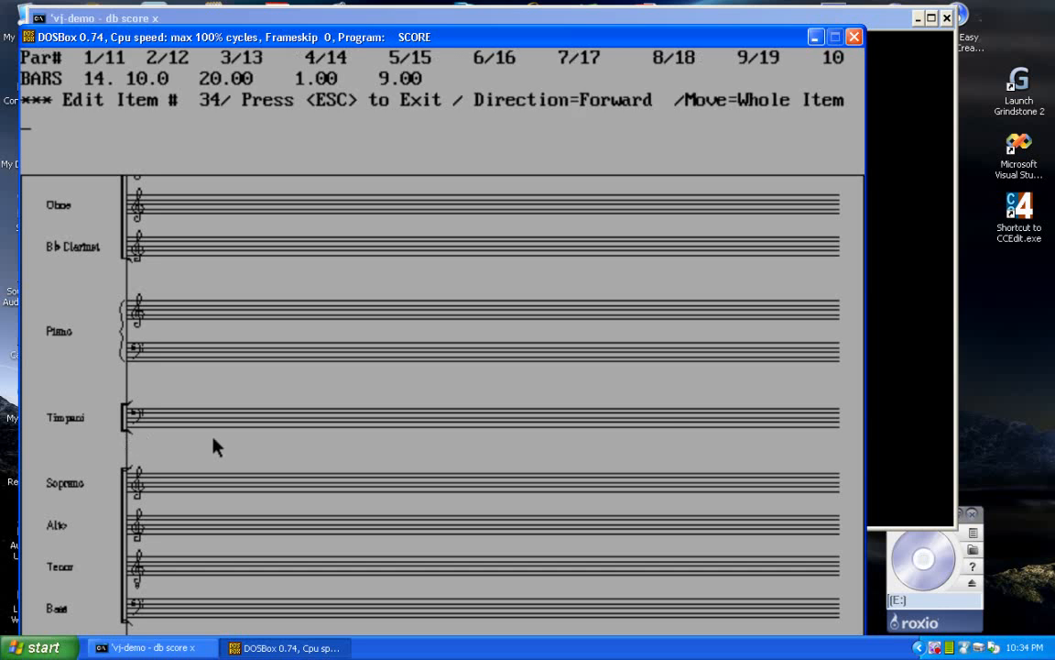
{"action": "key", "text": "Escape"}
{"action": "left_click", "coordinate": [670, 414]}
{"action": "type", "text": "14 2"}
{"action": "key", "text": "Return"}
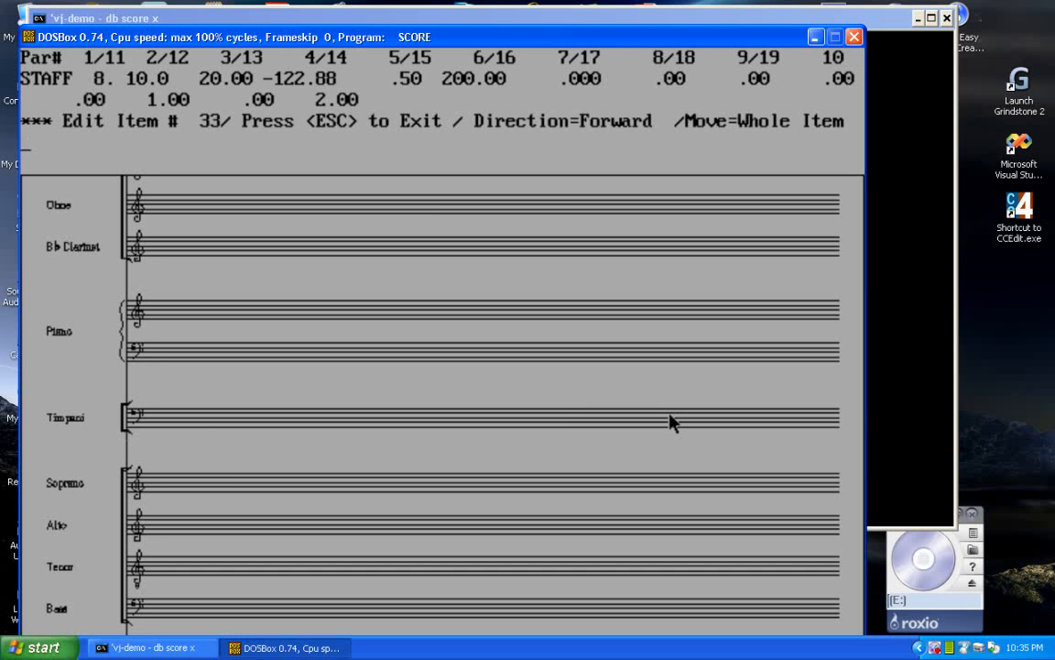
{"action": "key", "text": "Escape"}
Step: Set parameter 14 of the upper Piano staff to 3 and save the score
{"action": "left_click", "coordinate": [125, 326]}
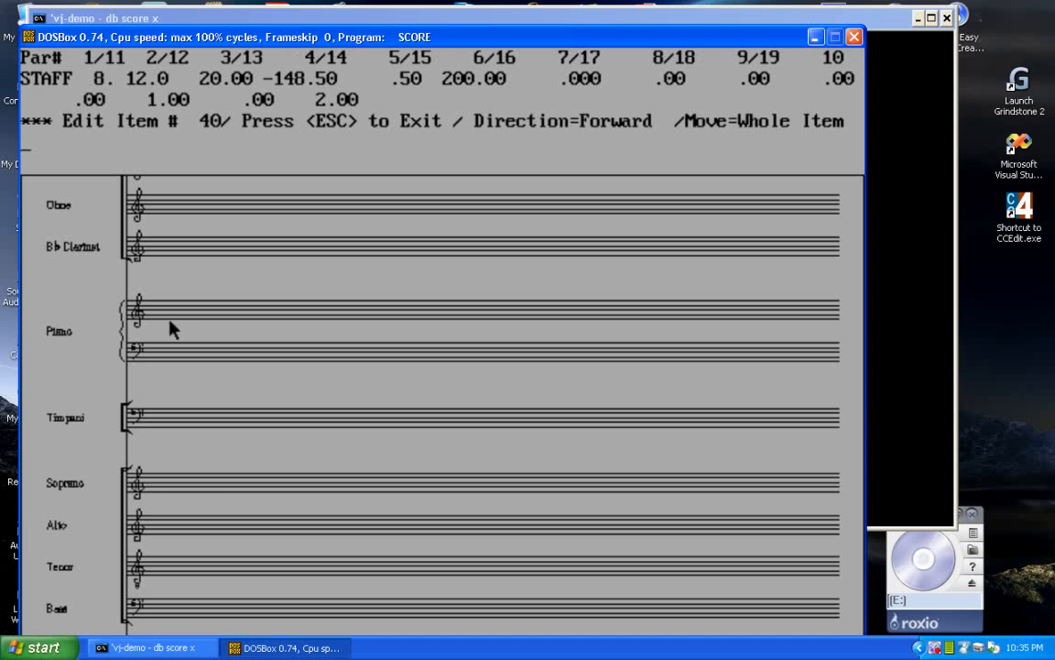
{"action": "type", "text": "14 23"}
{"action": "key", "text": "BackSpace"}
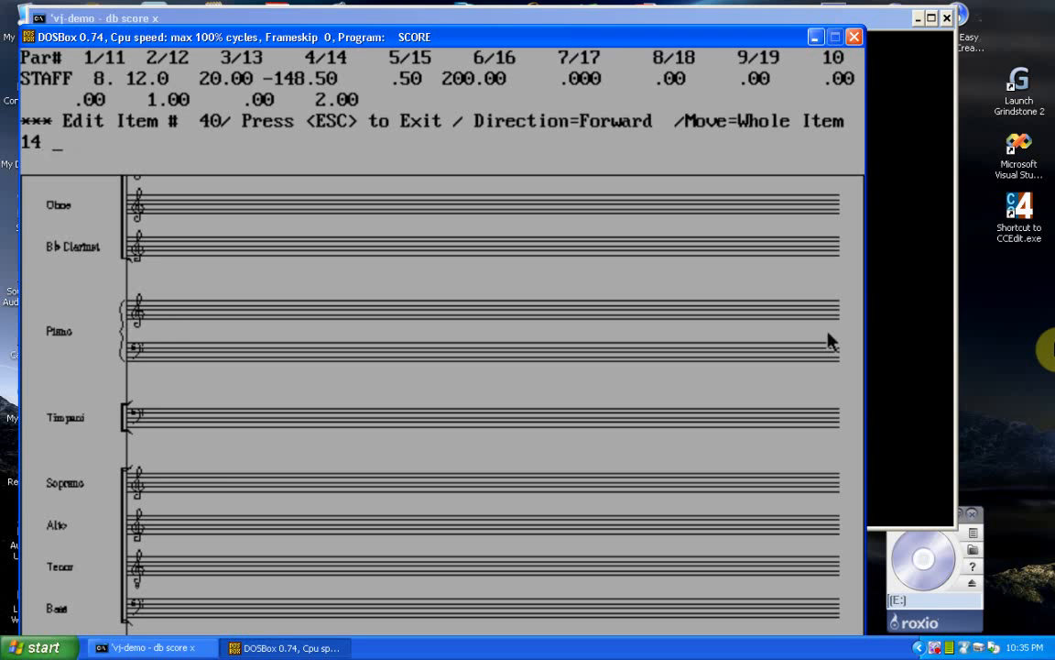
{"action": "key", "text": "Return"}
{"action": "key", "text": "Escape"}
{"action": "type", "text": "SA"}
{"action": "key", "text": "Return"}
Step: Run SCORE's own VJ command on the page with the values 3 3 and save the file with sm
{"action": "key", "text": "Down"}
{"action": "key", "text": "Down"}
{"action": "key", "text": "Down"}
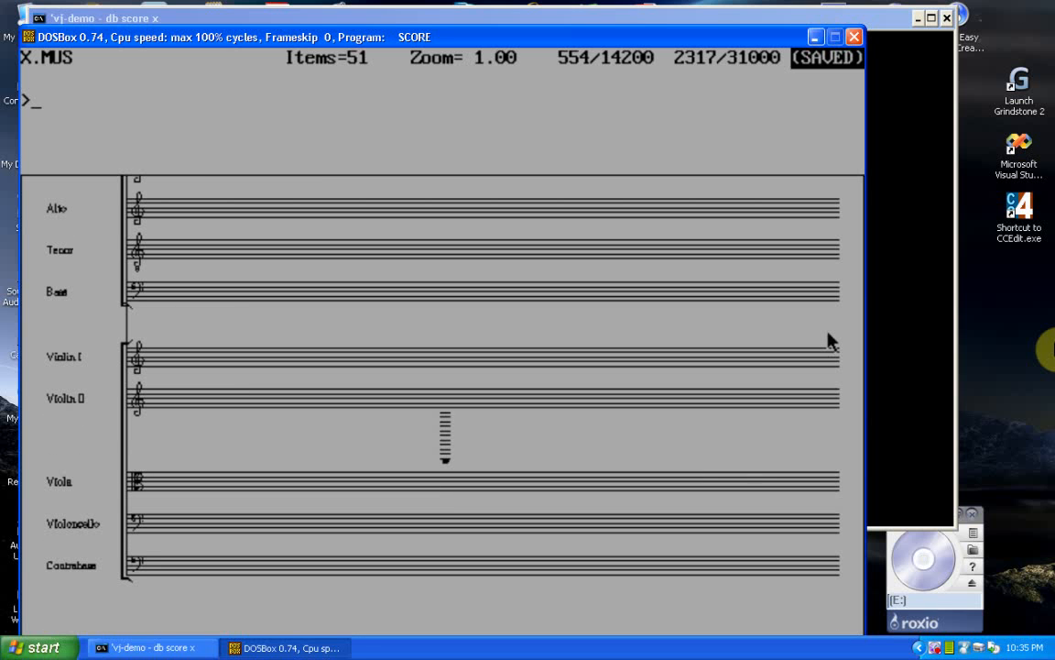
{"action": "type", "text": "vj"}
{"action": "key", "text": "Return"}
{"action": "type", "text": "3 3 3"}
{"action": "key", "text": "BackSpace"}
{"action": "key", "text": "Return"}
{"action": "type", "text": "sm"}
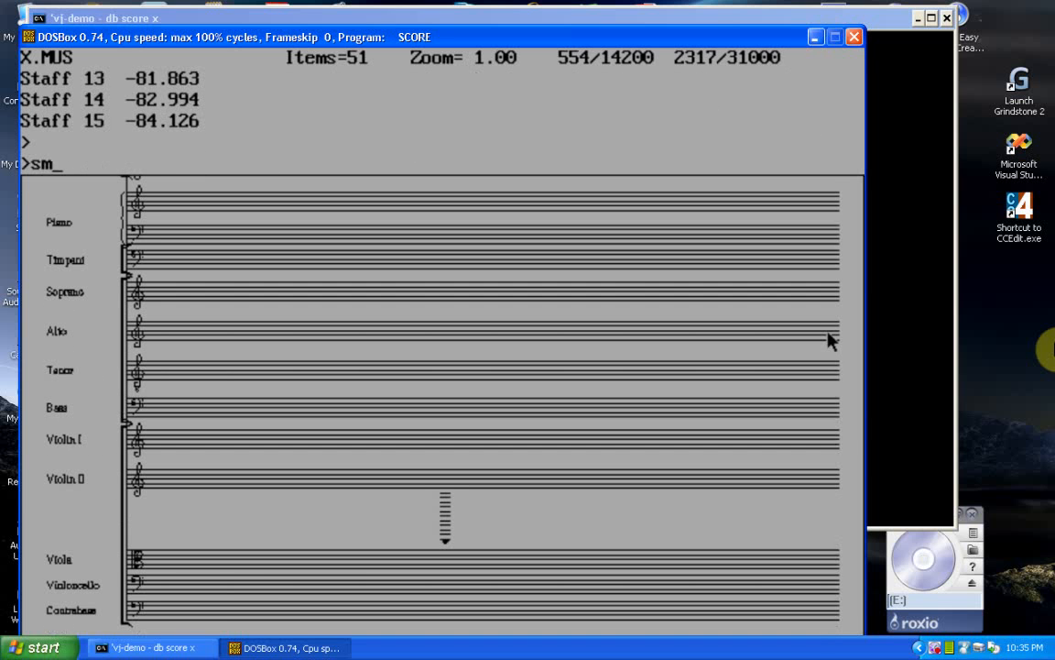
{"action": "key", "text": "Return"}
Step: Quit SCORE and run vj on x.mus from the command prompt with the option /hs 7
{"action": "key", "text": "ctrl+F9"}
{"action": "key", "text": "Down"}
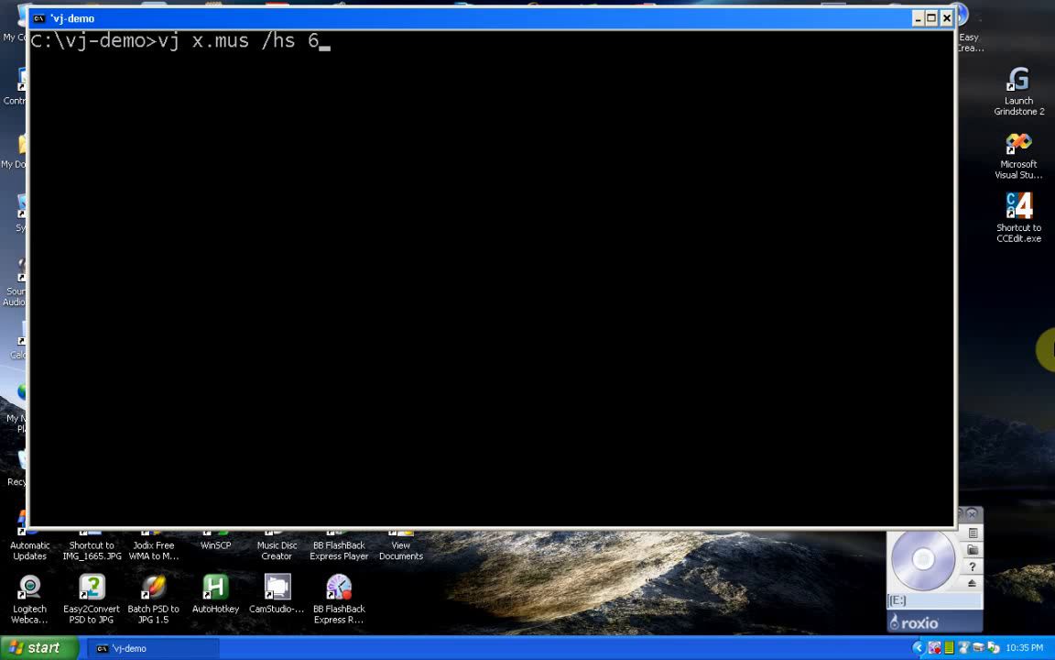
{"action": "key", "text": "BackSpace"}
{"action": "type", "text": "7"}
{"action": "key", "text": "Return"}
Step: Reopen x in SCORE with db score and look over the staff spacing across the whole page
{"action": "key", "text": "Up"}
{"action": "key", "text": "Up"}
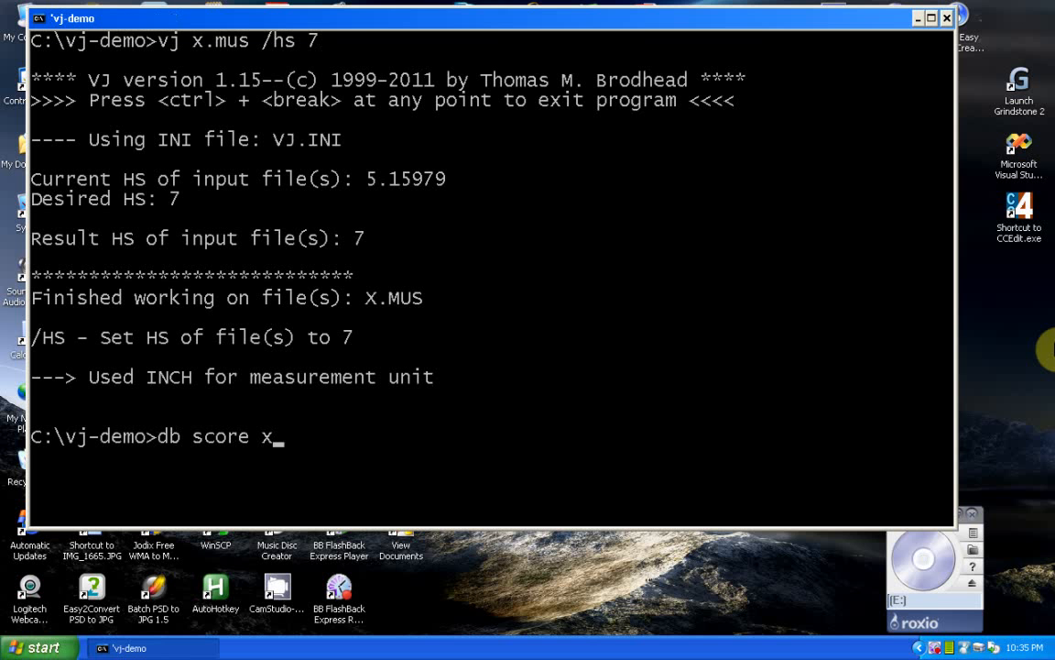
{"action": "key", "text": "Return"}
{"action": "key", "text": "Down"}
{"action": "key", "text": "Down"}
{"action": "key", "text": "Up"}
{"action": "key", "text": "Up"}
{"action": "key", "text": "Up"}
{"action": "key", "text": "Up"}
{"action": "key", "text": "Up"}
{"action": "key", "text": "Up"}
{"action": "key", "text": "Up"}
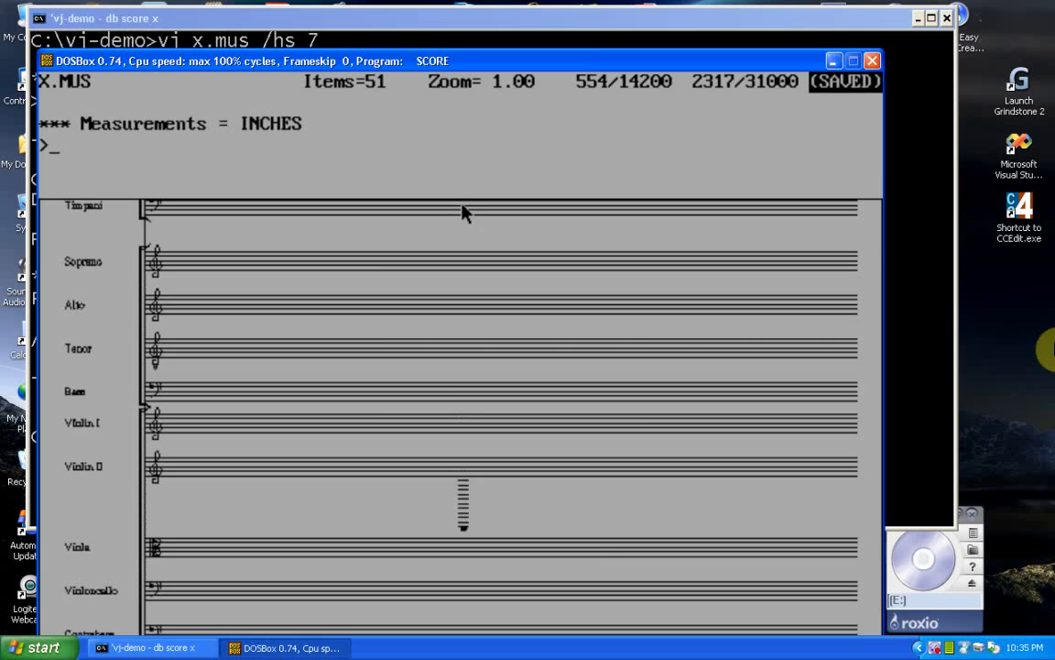
{"action": "key", "text": "Down"}
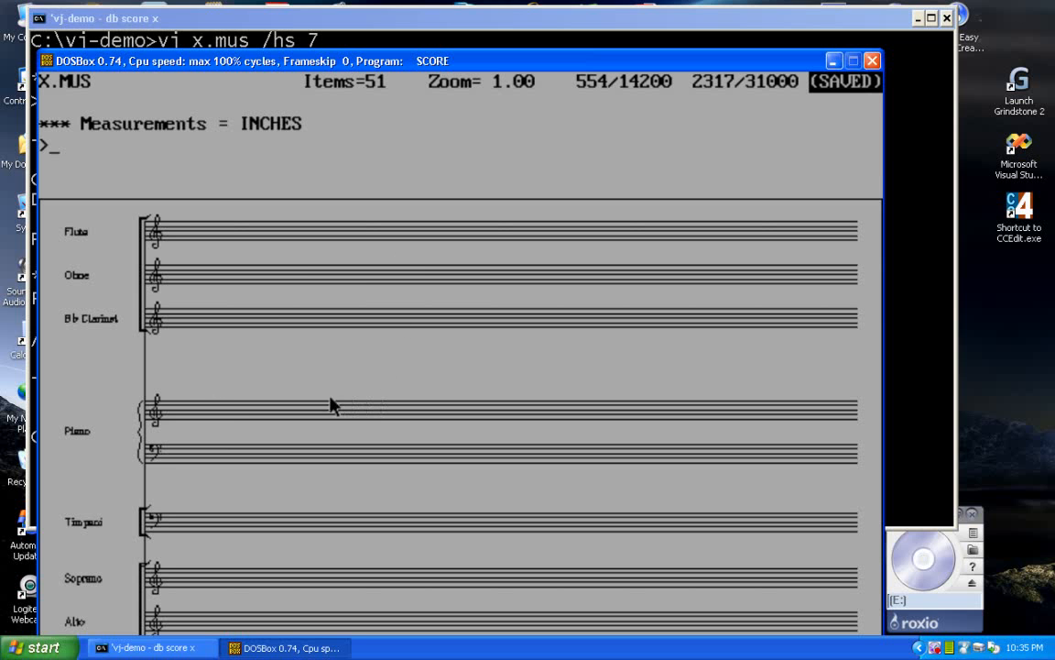
Step: Inspect the item parameters of the upper Piano staff and the Timpani staff without changing them
{"action": "left_click", "coordinate": [153, 431]}
{"action": "key", "text": "Escape"}
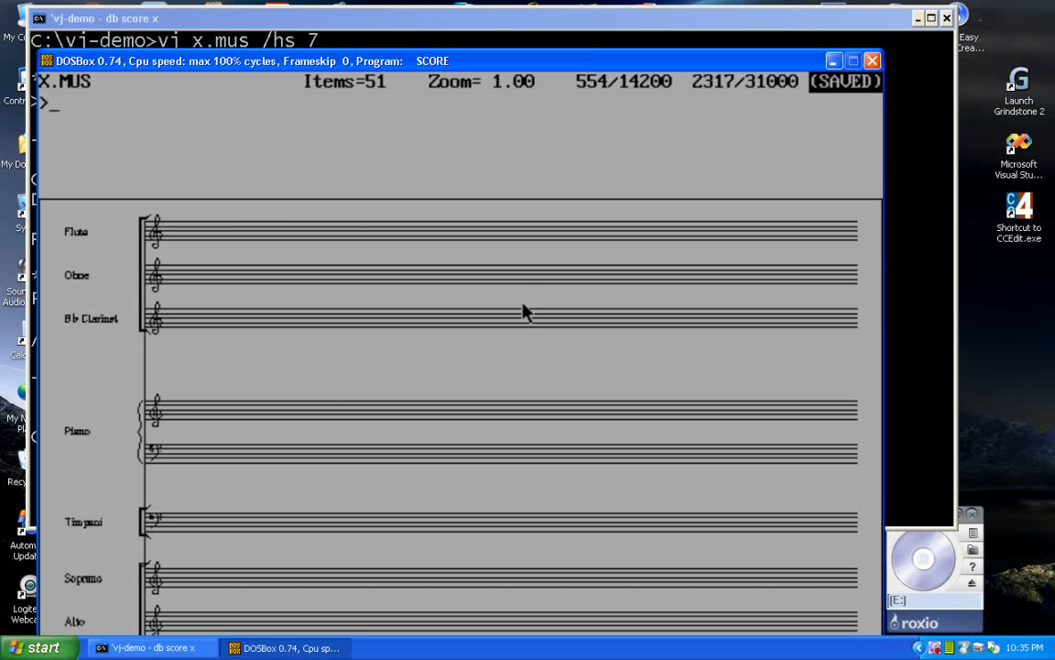
{"action": "left_click", "coordinate": [150, 536]}
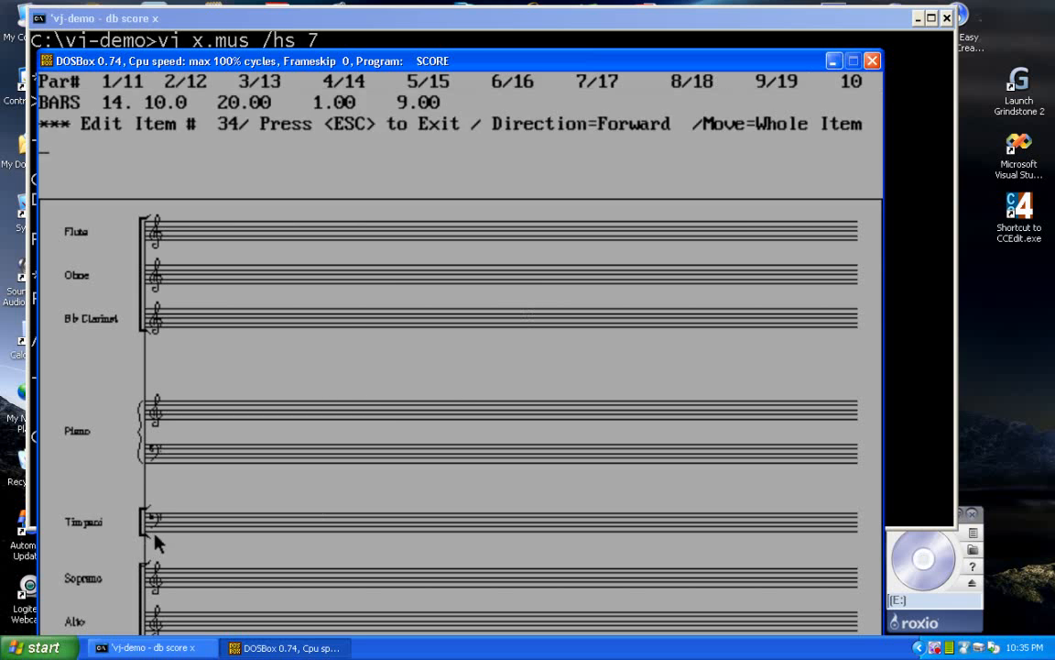
{"action": "key", "text": "Escape"}
{"action": "left_click", "coordinate": [150, 537]}
{"action": "key", "text": "Escape"}
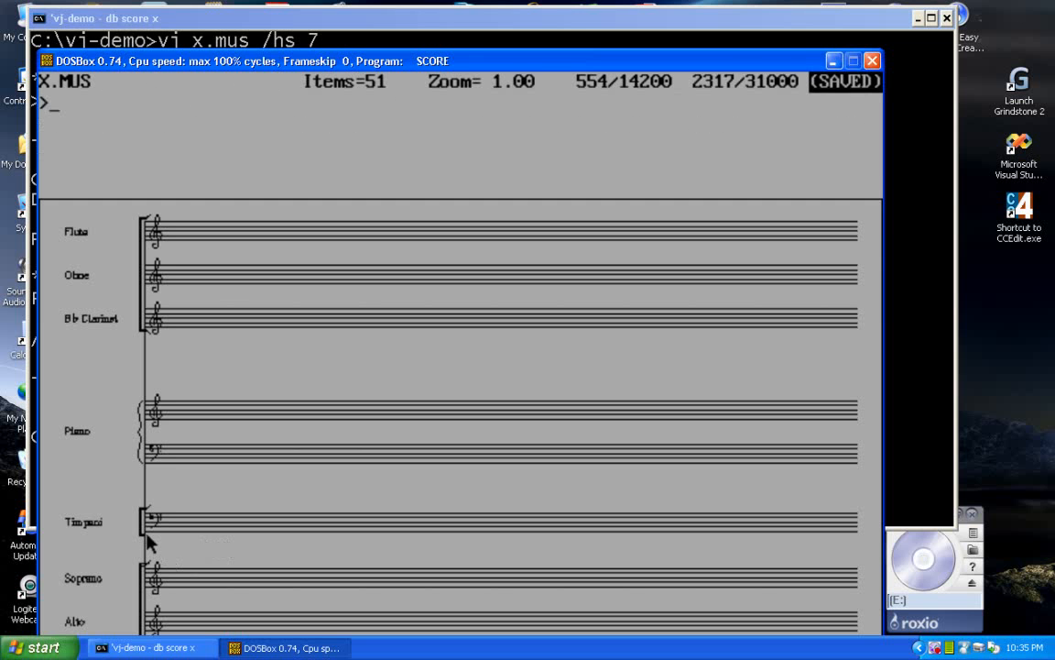
{"action": "left_click", "coordinate": [148, 538]}
{"action": "key", "text": "Escape"}
Step: Check parameter 14 of the Soprano staff
{"action": "key", "text": "Down"}
{"action": "key", "text": "Down"}
{"action": "key", "text": "Down"}
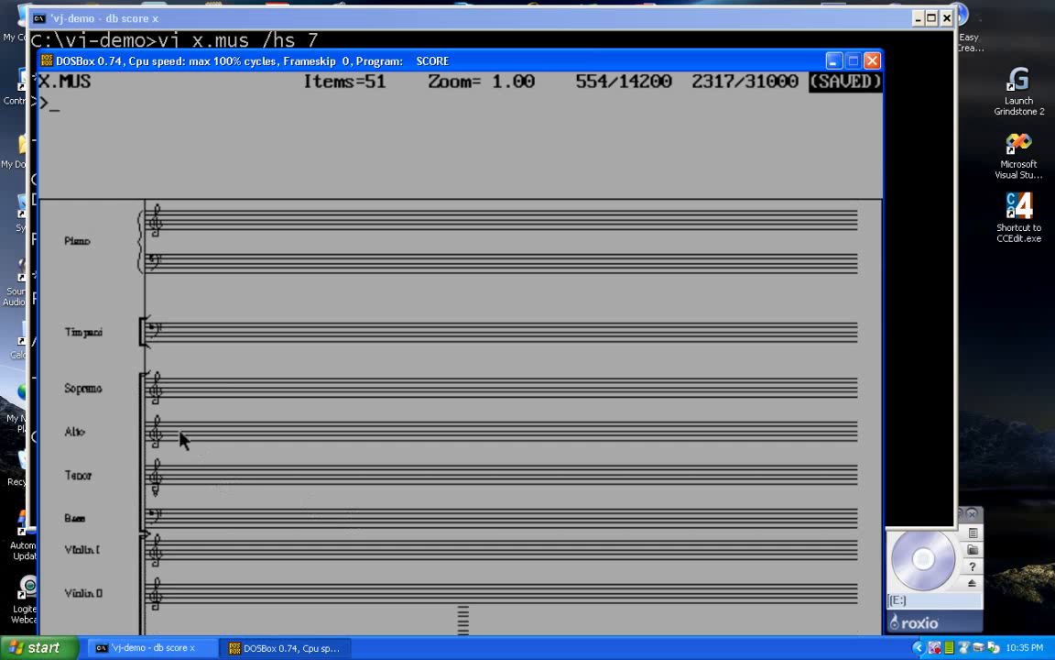
{"action": "left_click", "coordinate": [147, 400]}
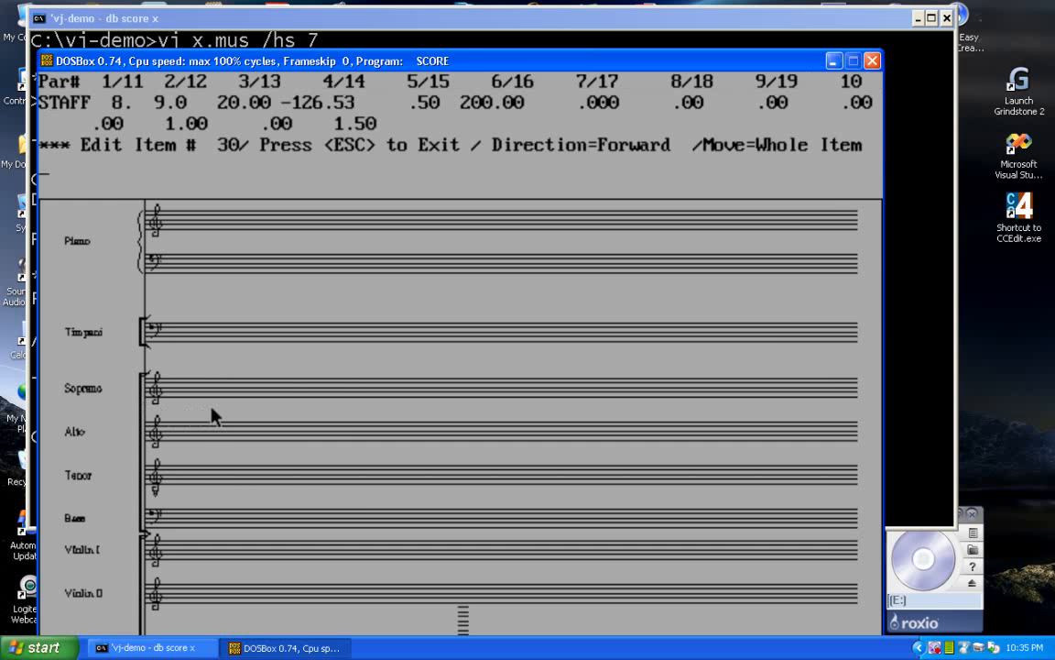
{"action": "key", "text": "Escape"}
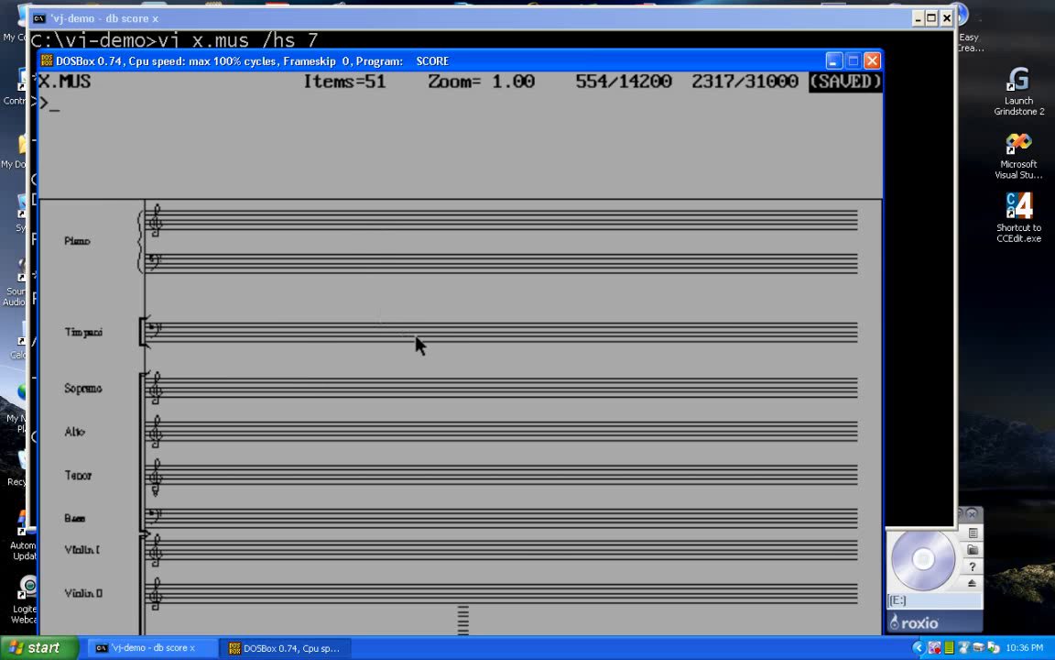
Step: Check parameter 14 of the Violin I and Viola staves
{"action": "scroll", "coordinate": [415, 336], "scroll_direction": "down", "scroll_amount": 3}
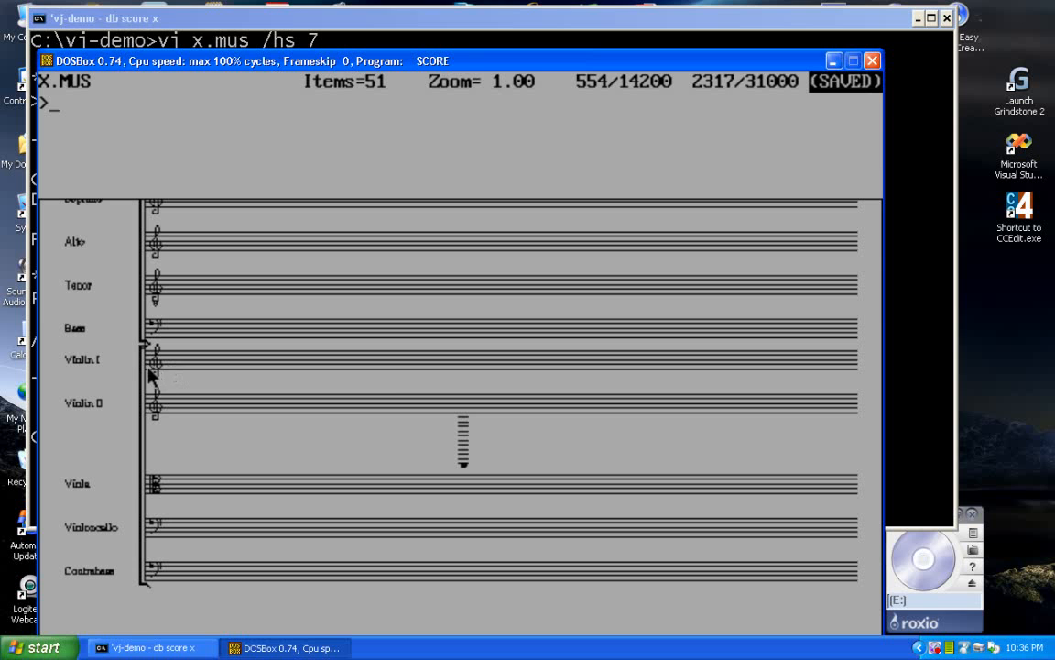
{"action": "left_click", "coordinate": [149, 360]}
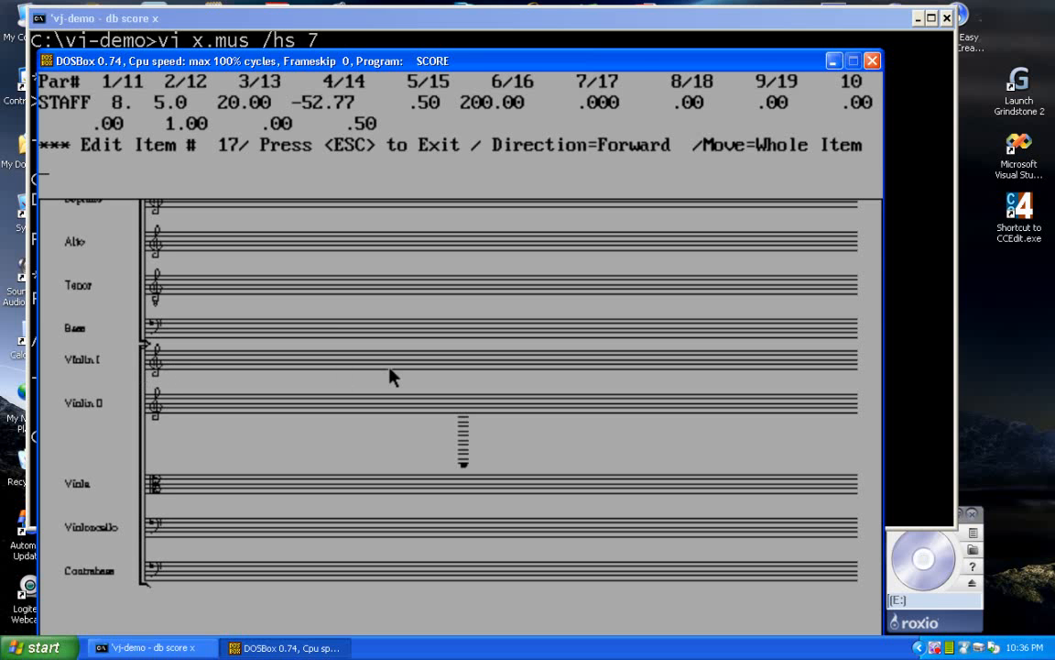
{"action": "key", "text": "Escape"}
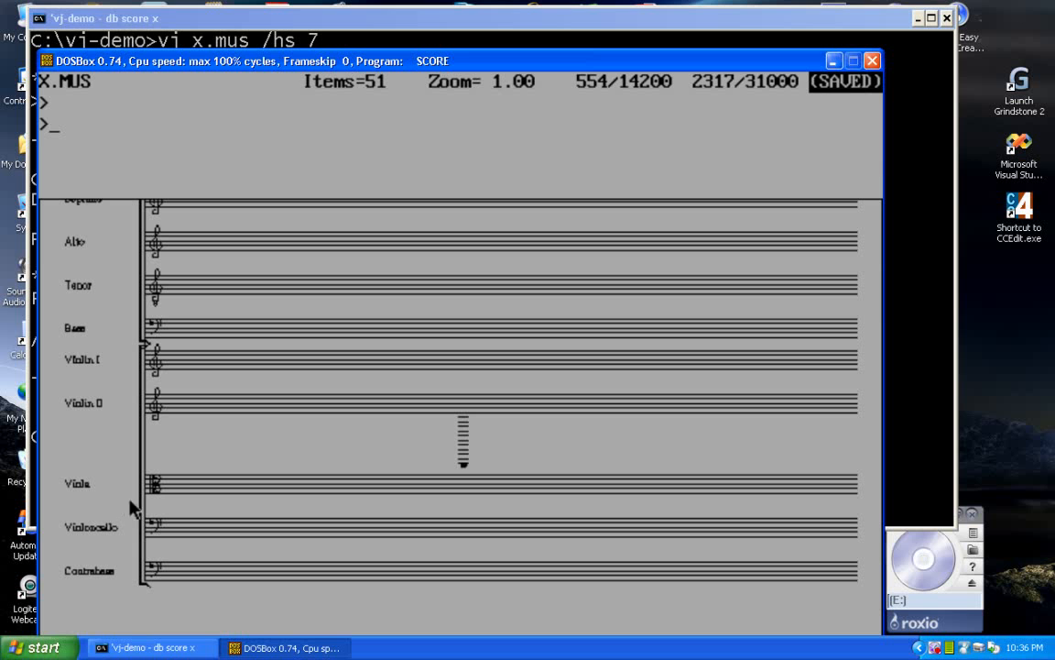
{"action": "left_click", "coordinate": [141, 498]}
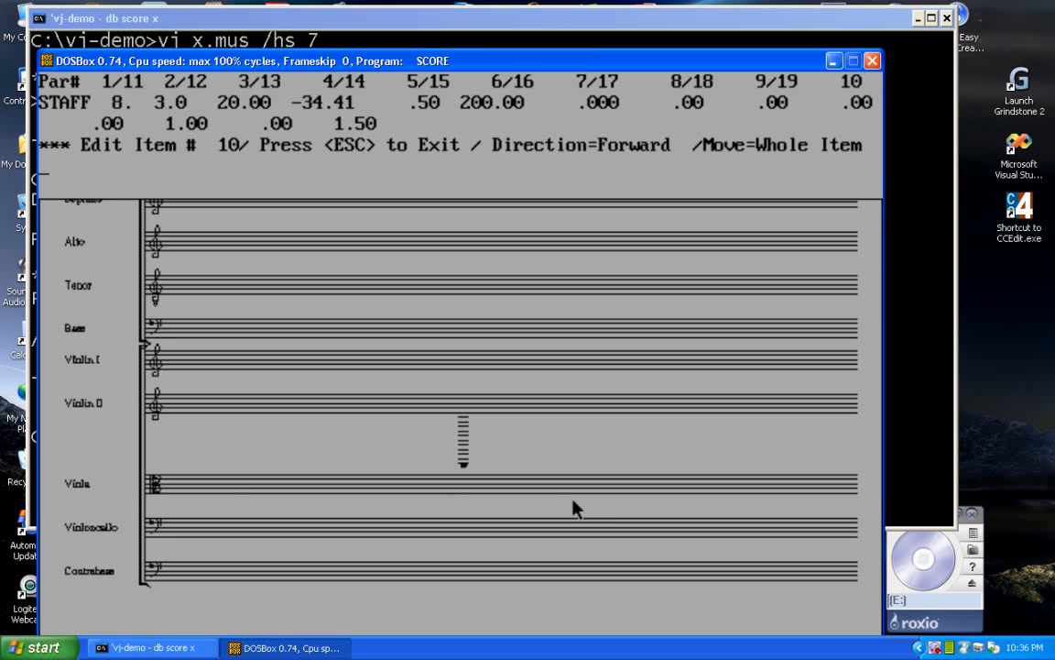
{"action": "key", "text": "Escape"}
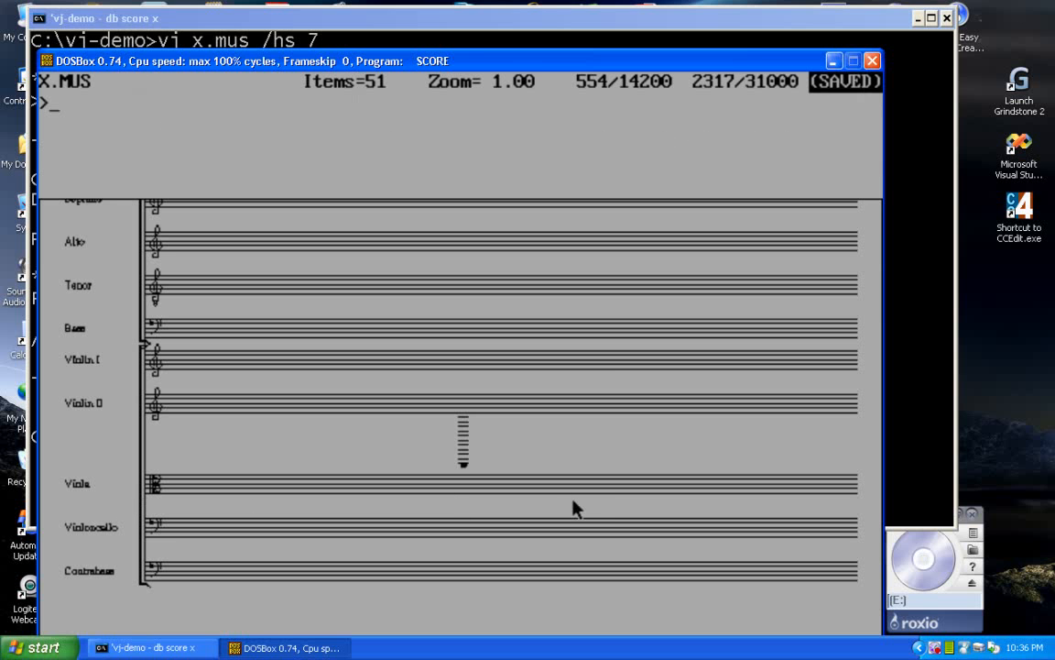
Step: Inspect the Soprano staff's parameters again to compare them with the Viola staff
{"action": "key", "text": "Up"}
{"action": "key", "text": "Up"}
{"action": "key", "text": "Up"}
{"action": "key", "text": "Up"}
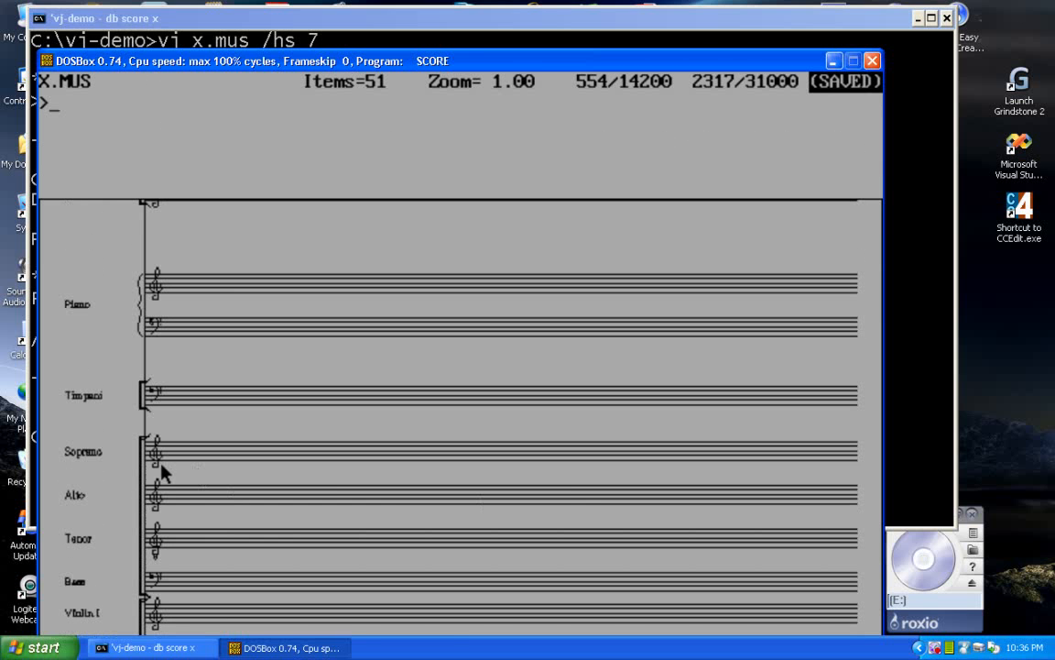
{"action": "left_click", "coordinate": [146, 461]}
{"action": "key", "text": "Escape"}
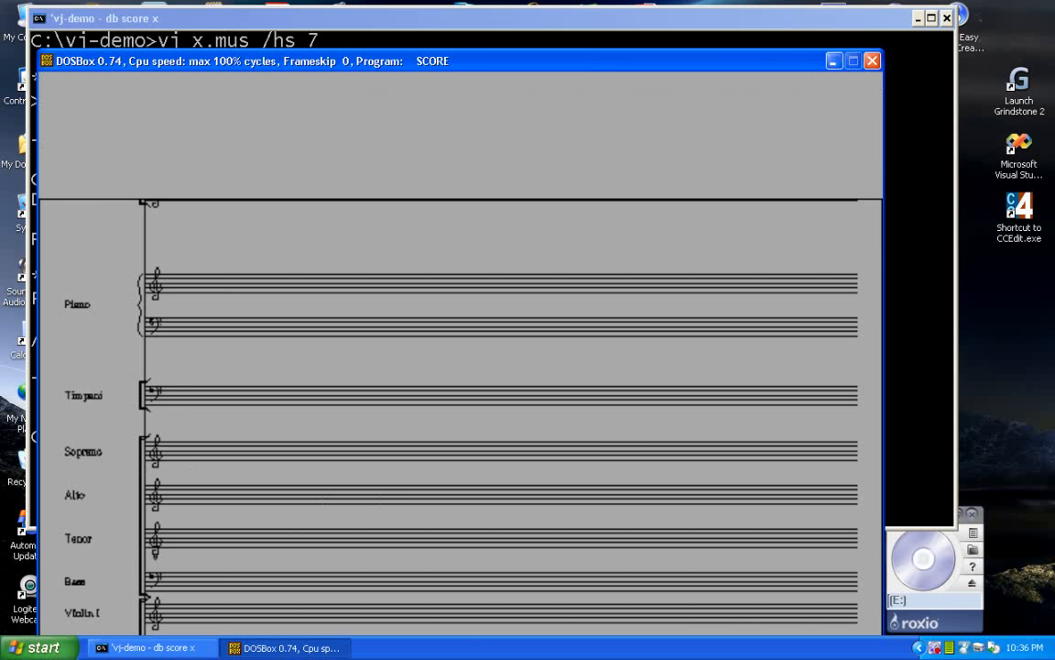
Step: Review the spacing between the instrument groups and query the page height with the hs command
{"action": "key", "text": "Down"}
{"action": "key", "text": "Down"}
{"action": "key", "text": "Down"}
{"action": "key", "text": "Down"}
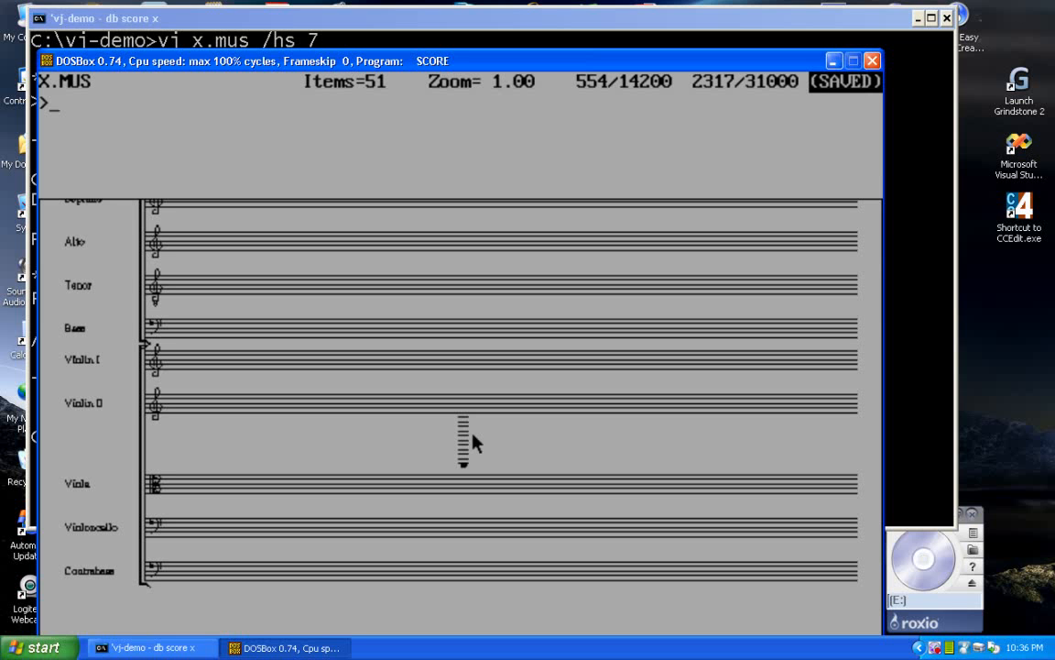
{"action": "scroll", "coordinate": [473, 443], "scroll_direction": "up", "scroll_amount": 3}
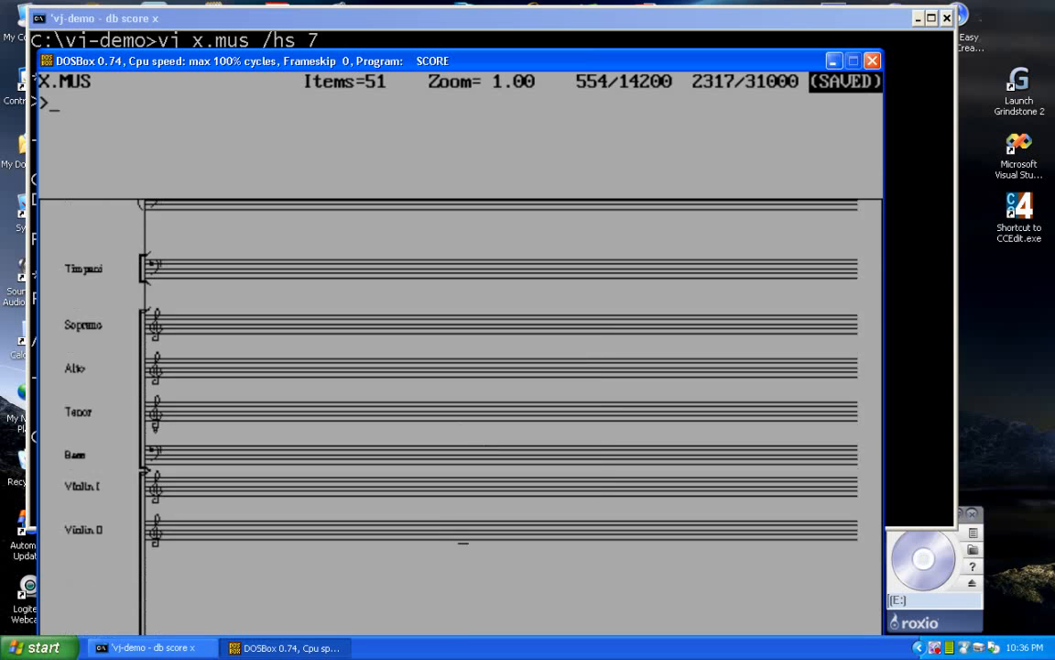
{"action": "type", "text": "hs"}
{"action": "key", "text": "Return"}
{"action": "scroll", "coordinate": [473, 443], "scroll_direction": "up", "scroll_amount": 1}
{"action": "scroll", "coordinate": [473, 442], "scroll_direction": "up", "scroll_amount": 2}
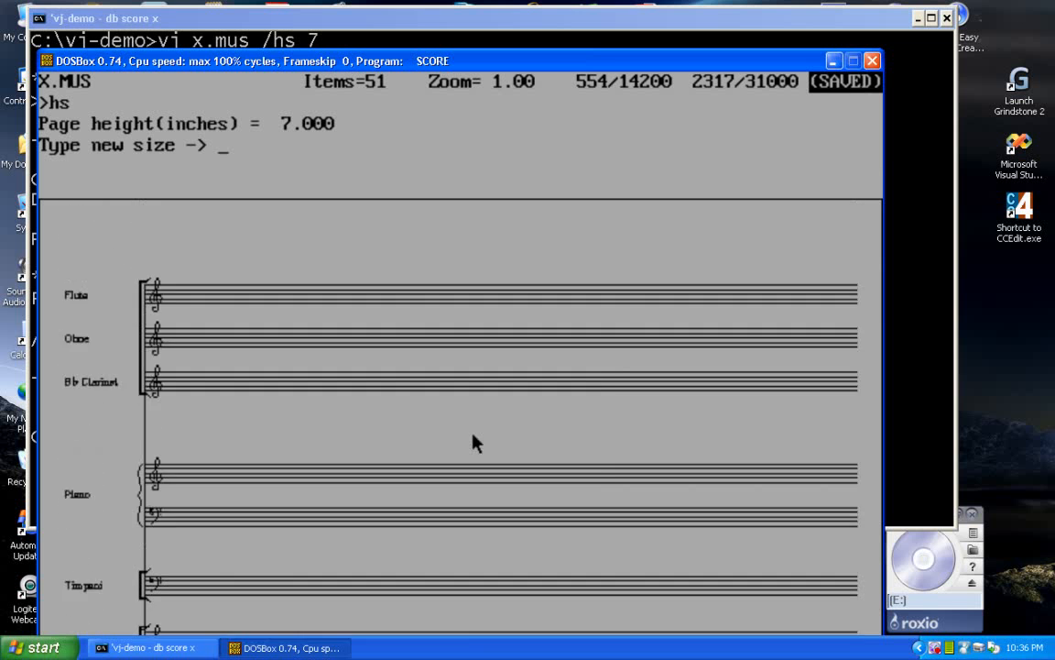
{"action": "scroll", "coordinate": [473, 442], "scroll_direction": "down", "scroll_amount": 3}
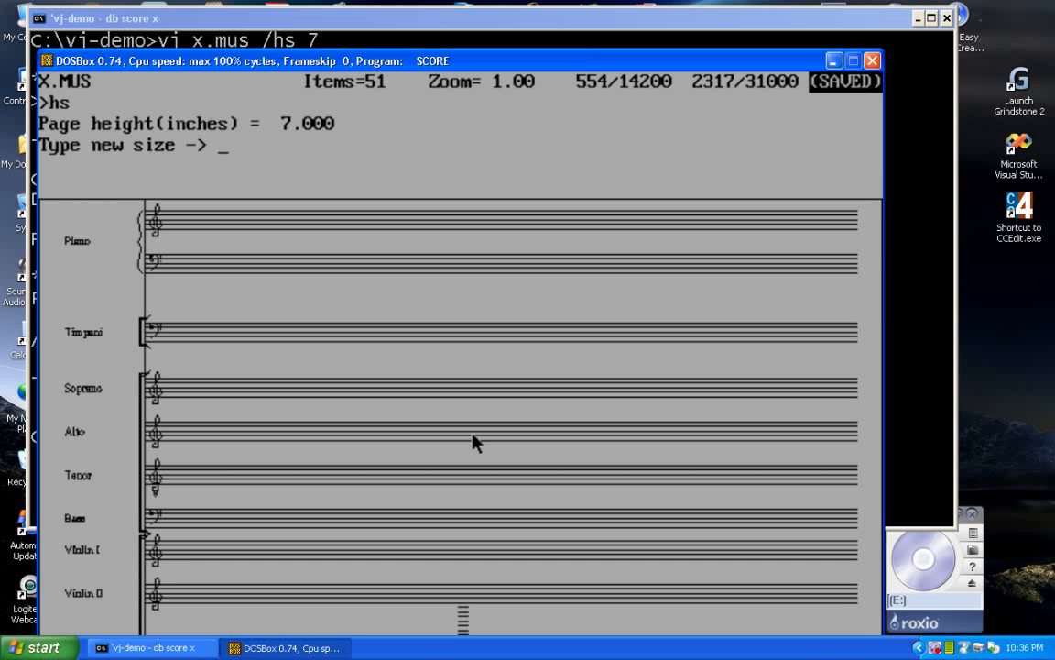